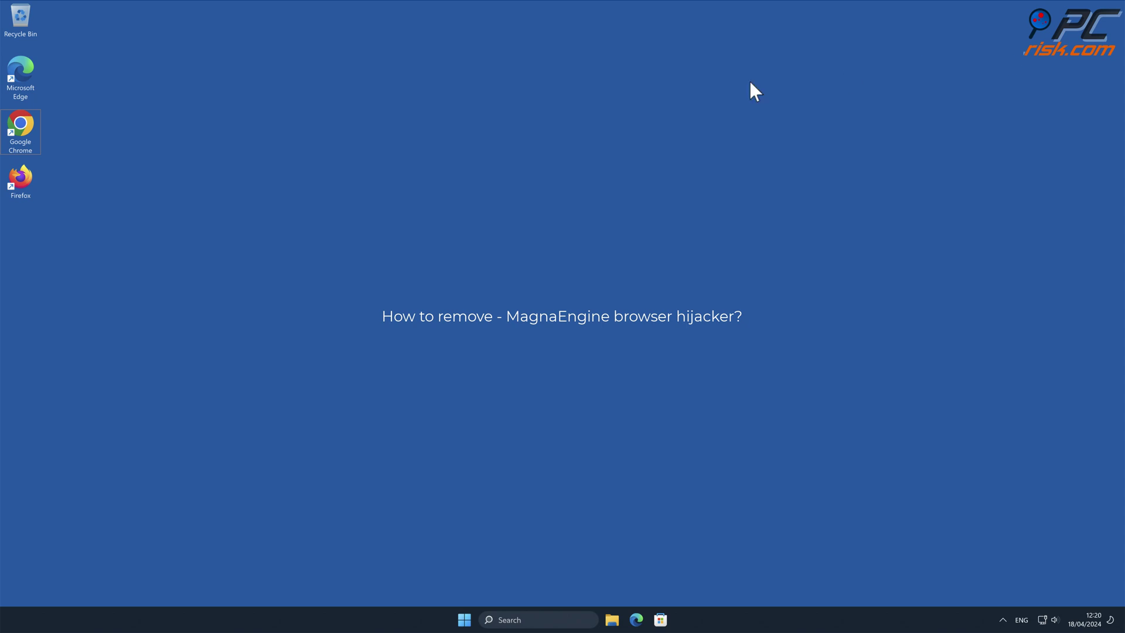
Step: Launch Google Chrome from the desktop shortcut, opening on the magnasearch.org home page
double_click(25, 125)
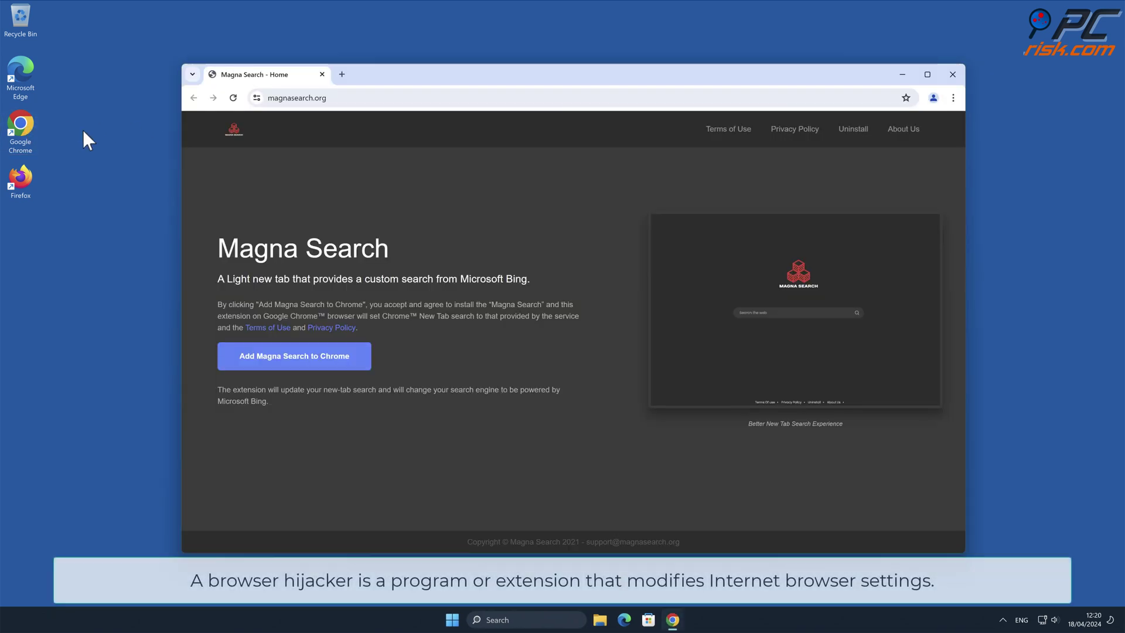
Step: Search 'testing search engine' from the address bar and scroll the resulting Bing results
left_click(295, 98)
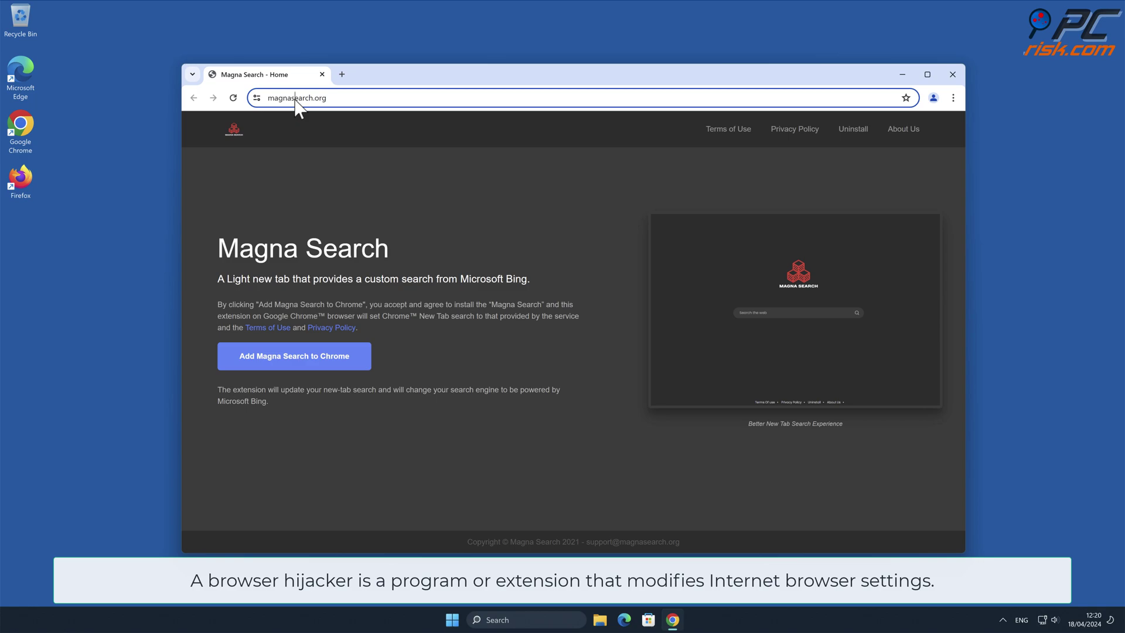
type("testing search ")
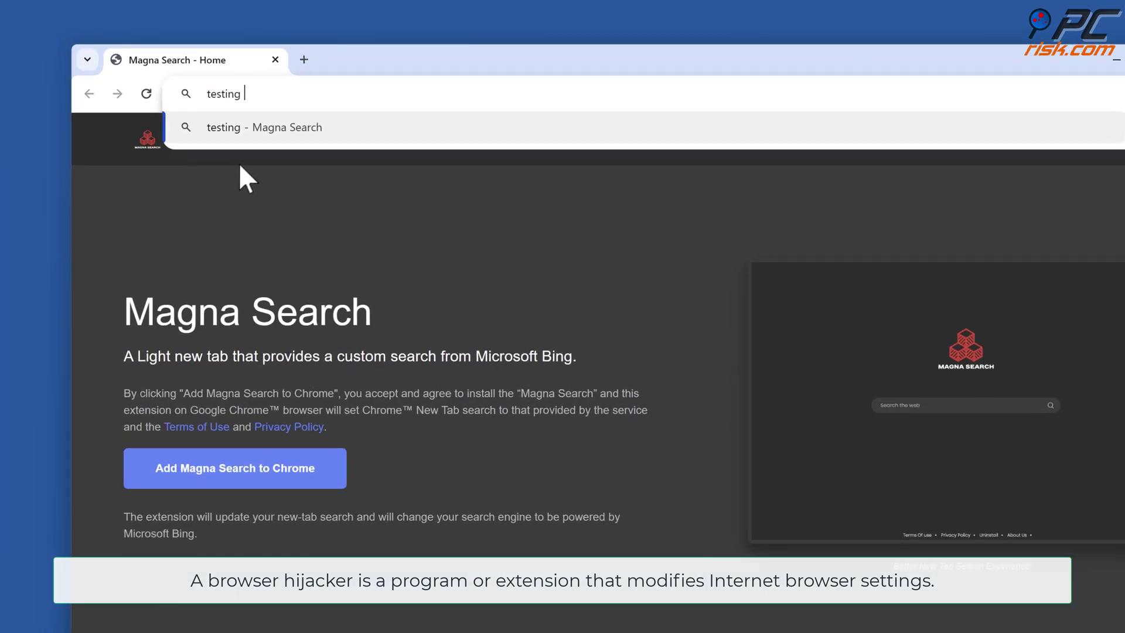
type("engine")
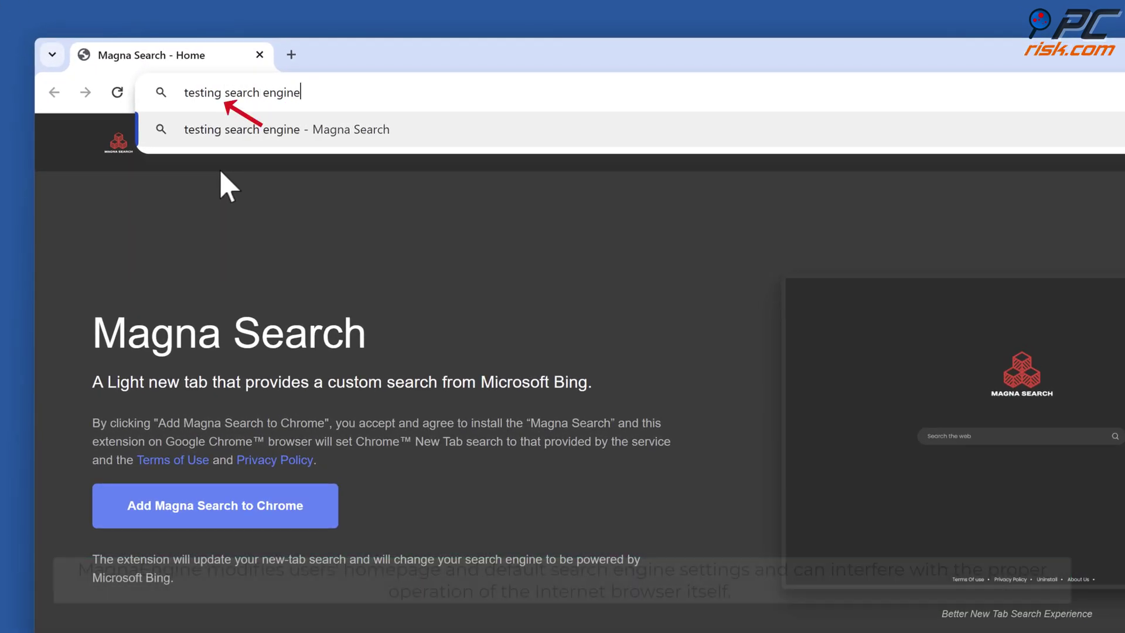
key("Return")
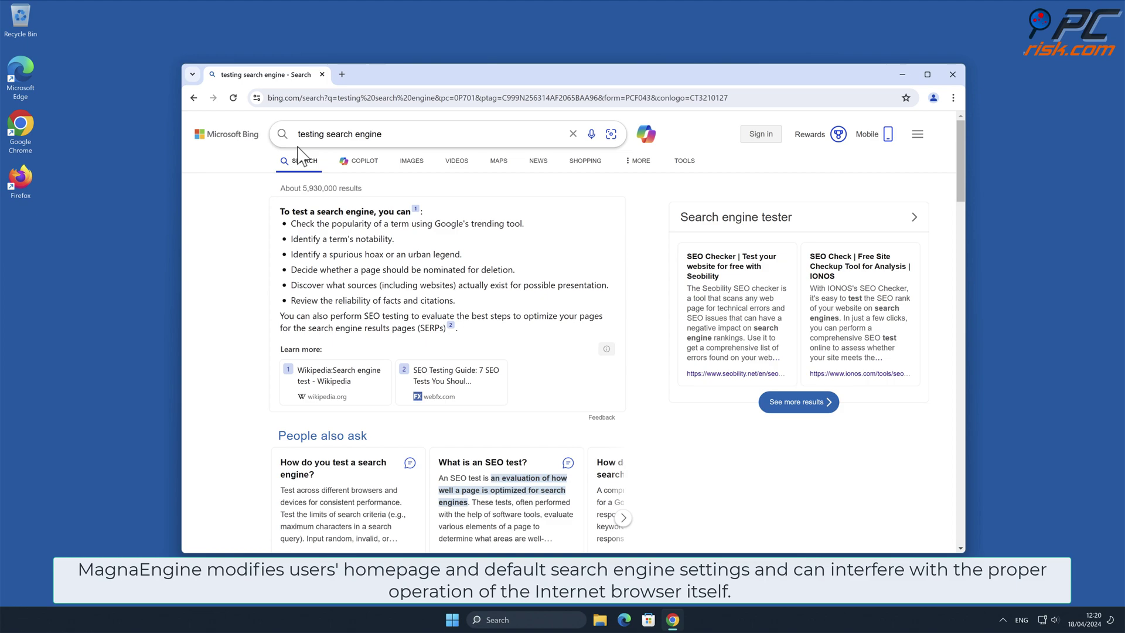
left_click_drag(959, 141, 960, 172)
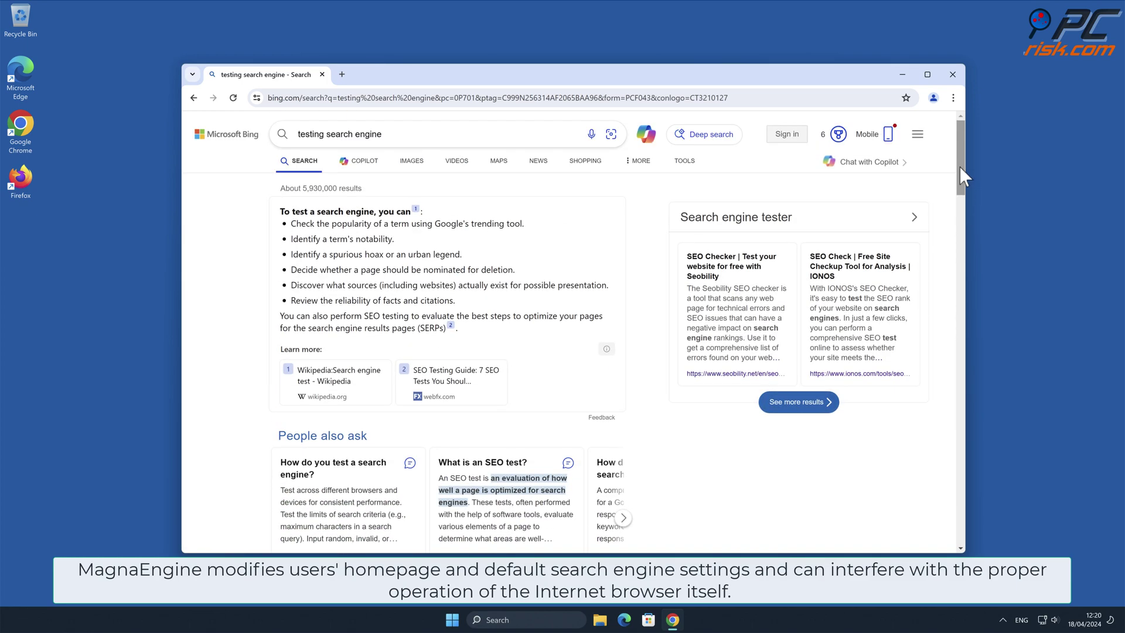
Step: Open Chrome's Manage Extensions page to reveal the enabled MagnaEngine extension
left_click(953, 99)
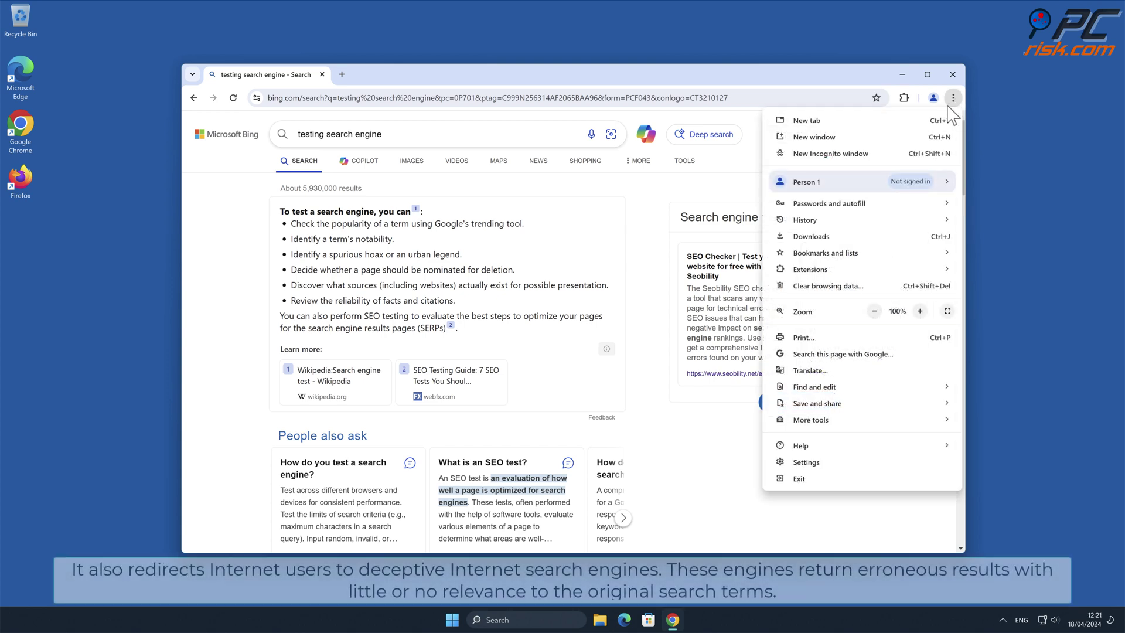
mouse_move(842, 273)
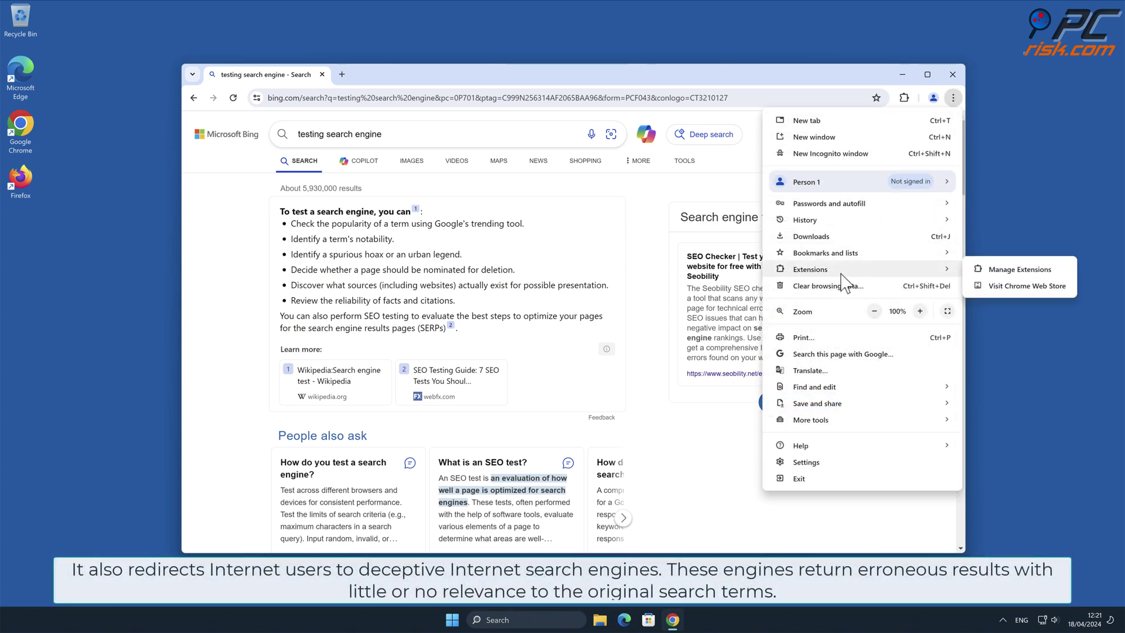
left_click(1029, 270)
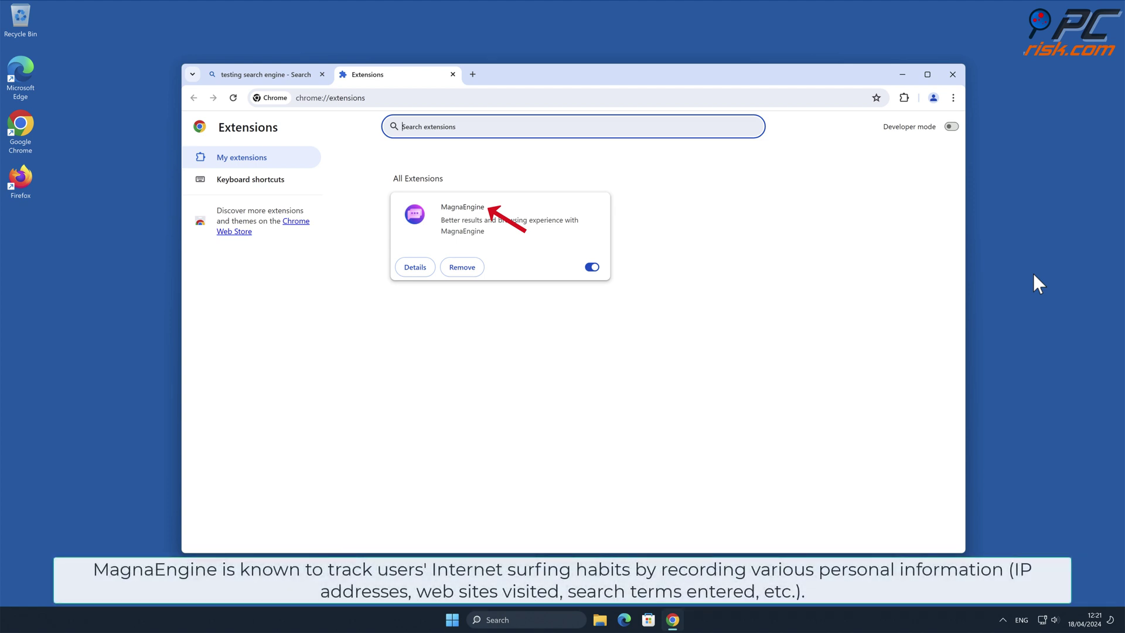
left_click(953, 98)
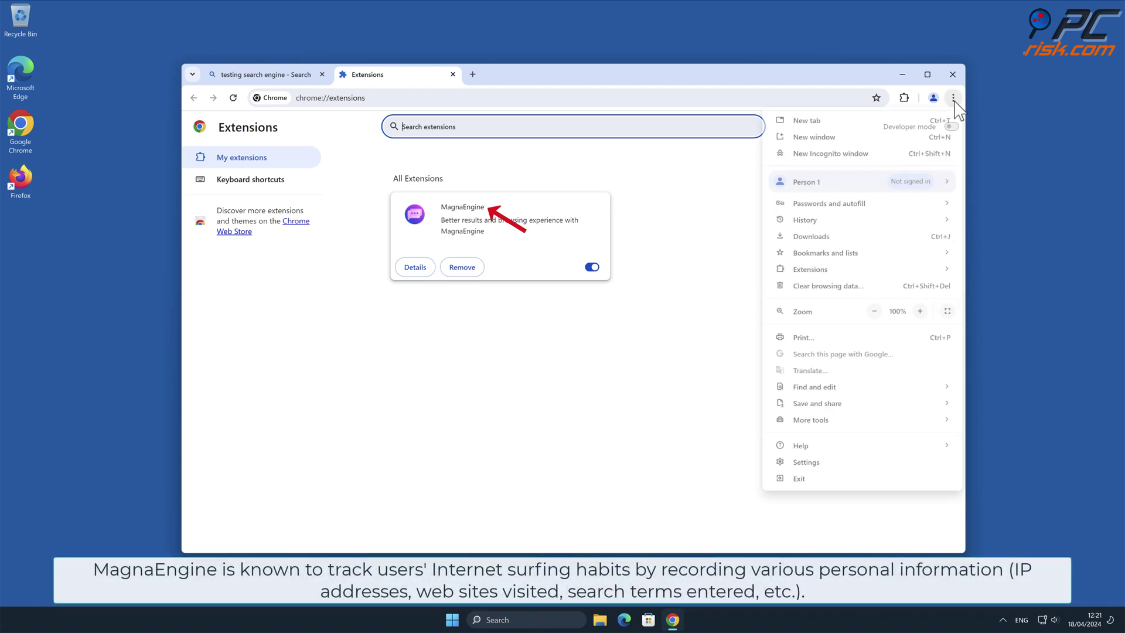
Step: Confirm Magna is the MagnaEngine-controlled default search engine, then close Chrome
left_click(843, 463)
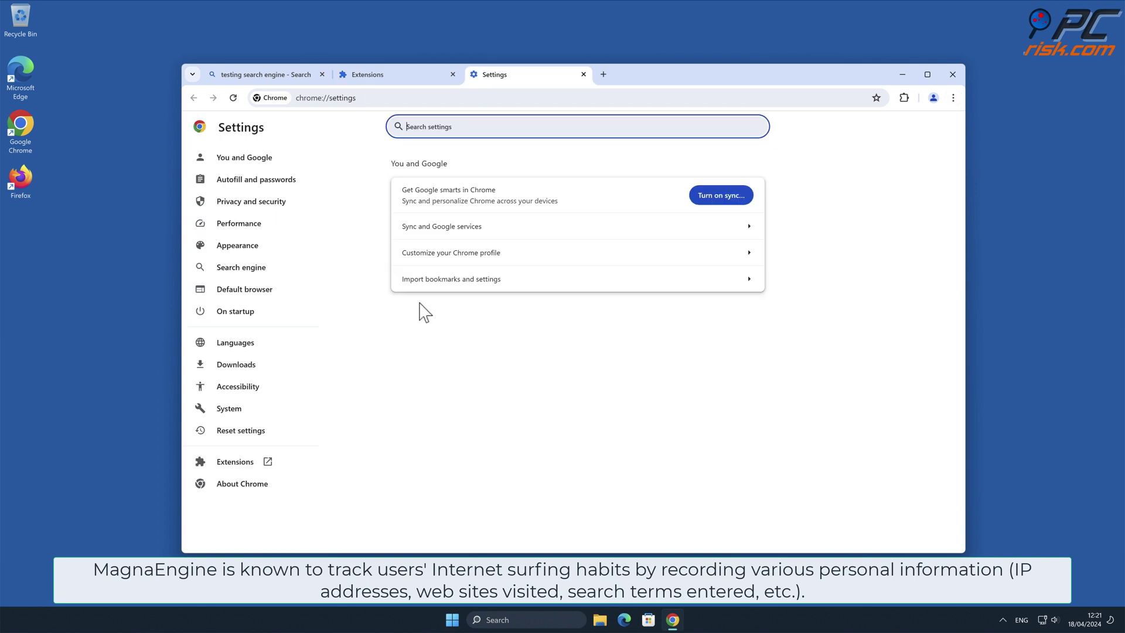
left_click(265, 271)
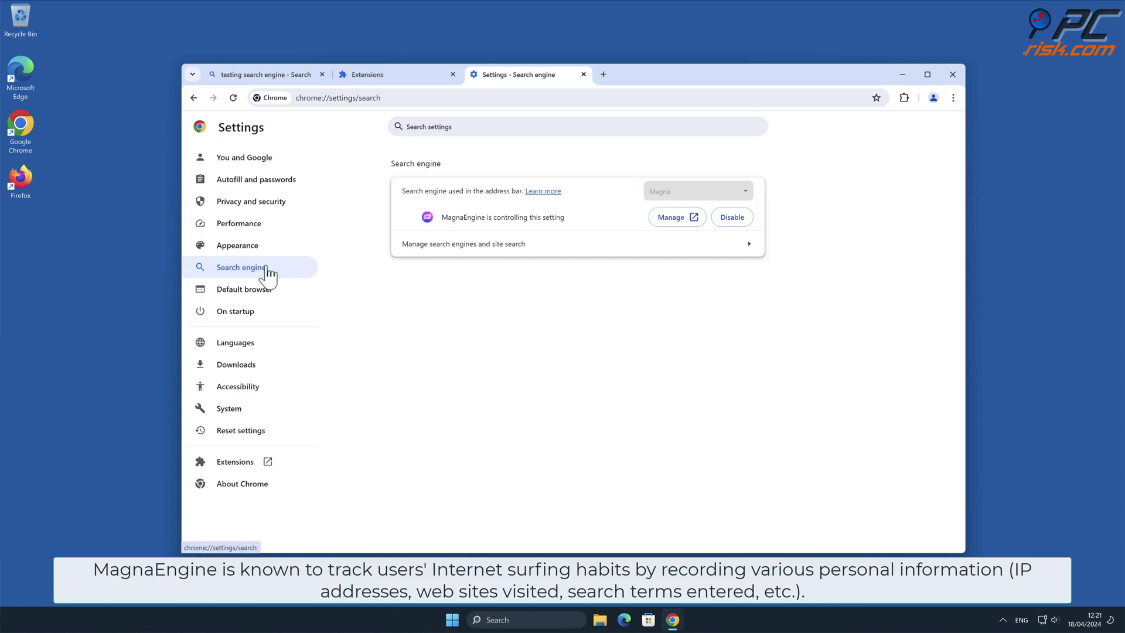
left_click(743, 251)
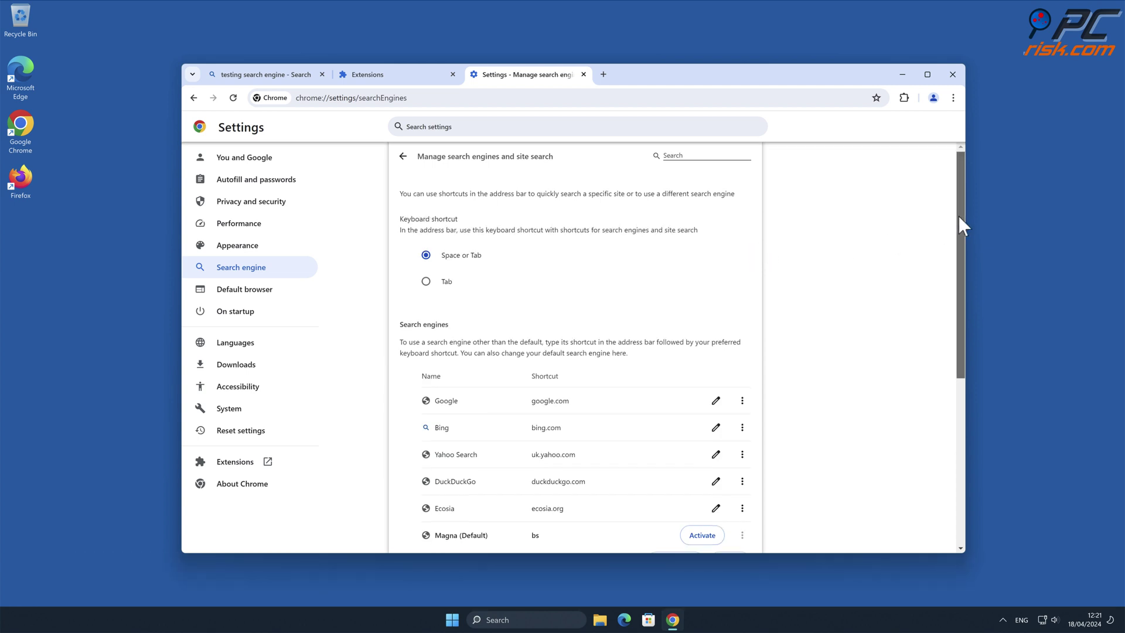
left_click_drag(958, 216, 963, 313)
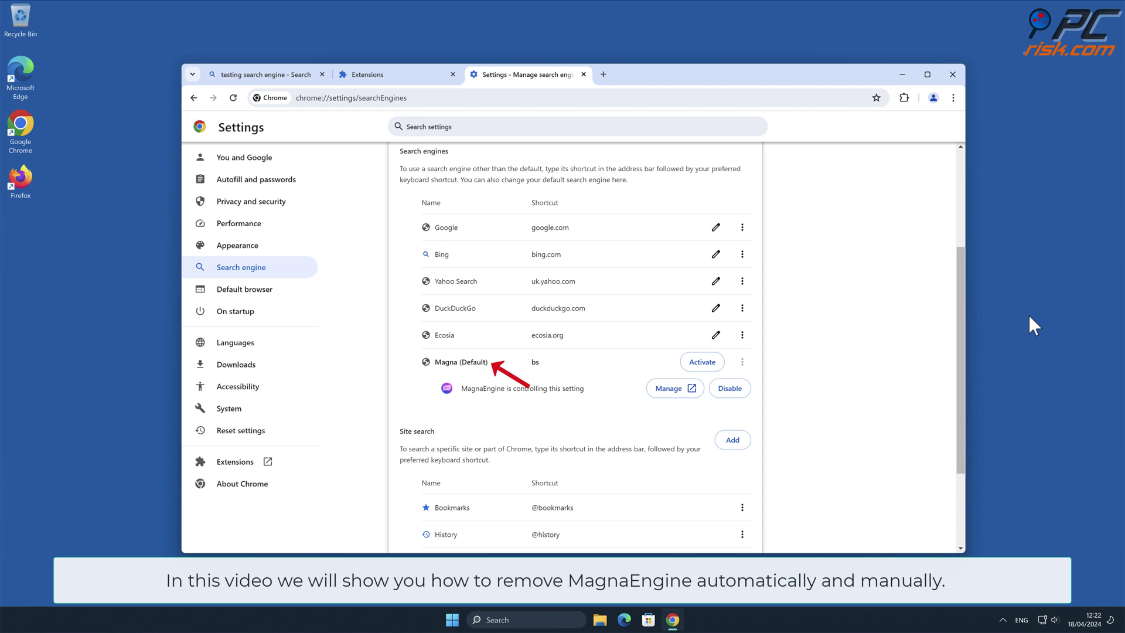
left_click(953, 75)
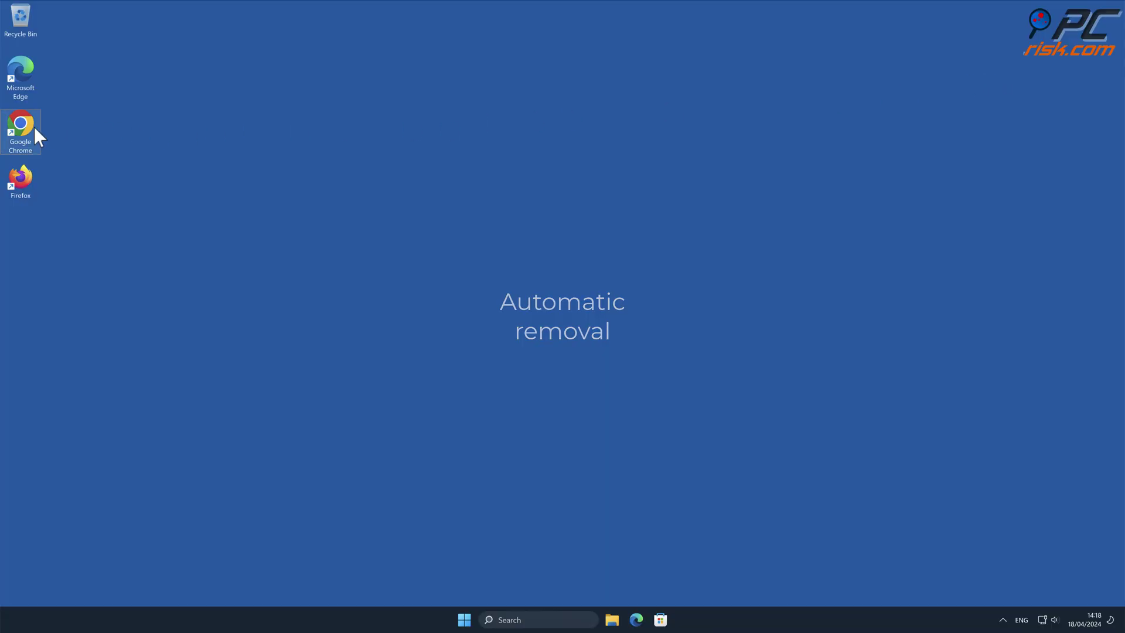
double_click(24, 128)
left_click(291, 96)
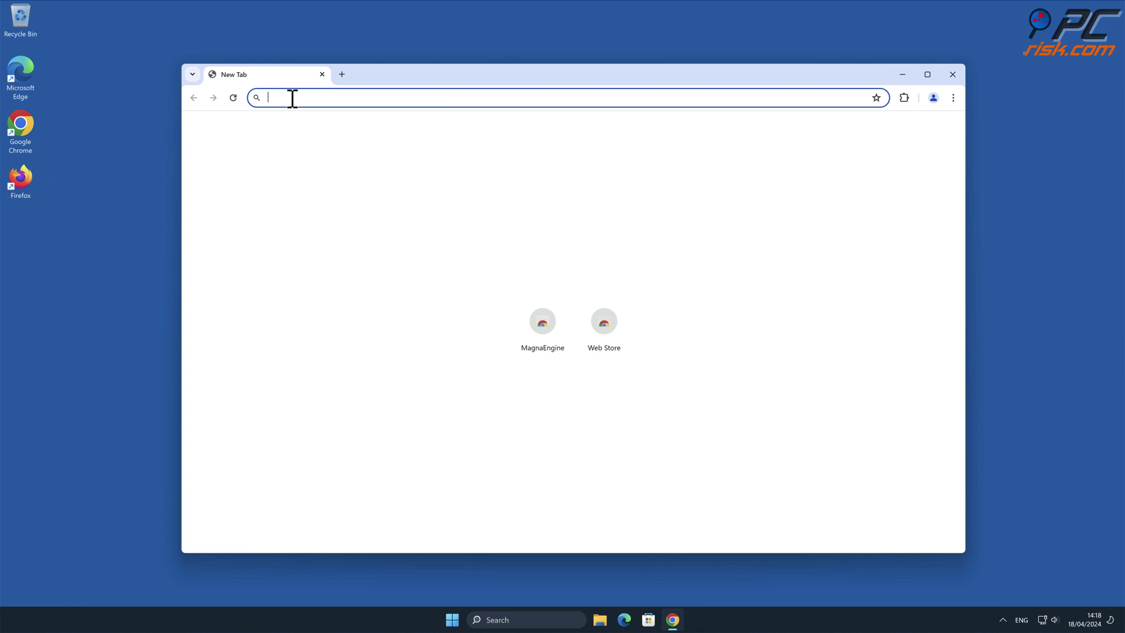
type("www.combocleaner.com")
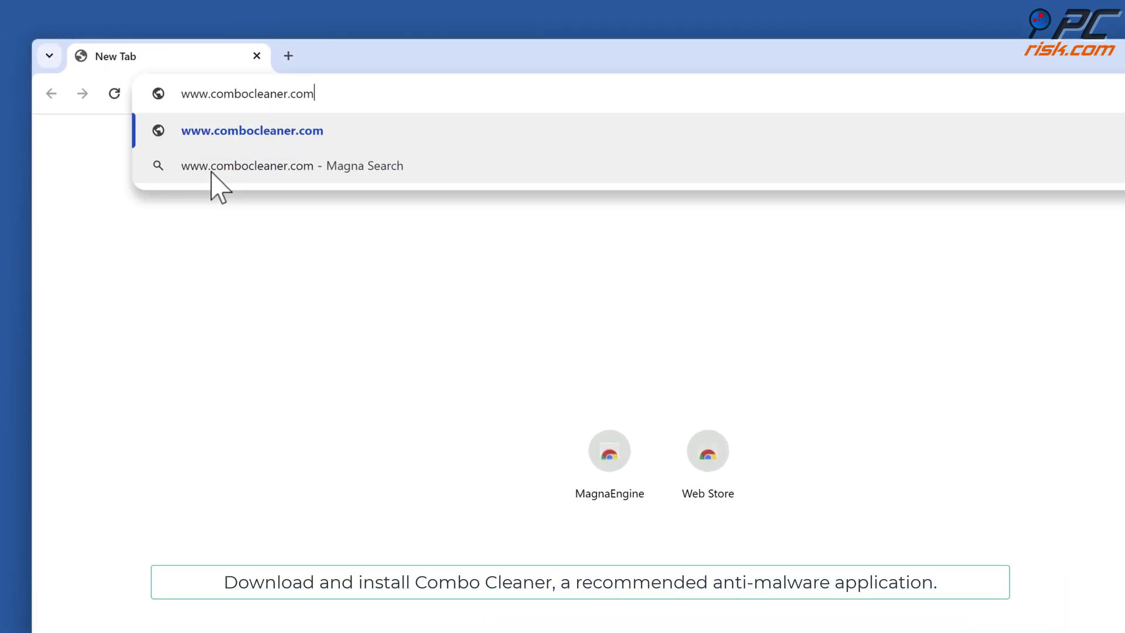
key("Return")
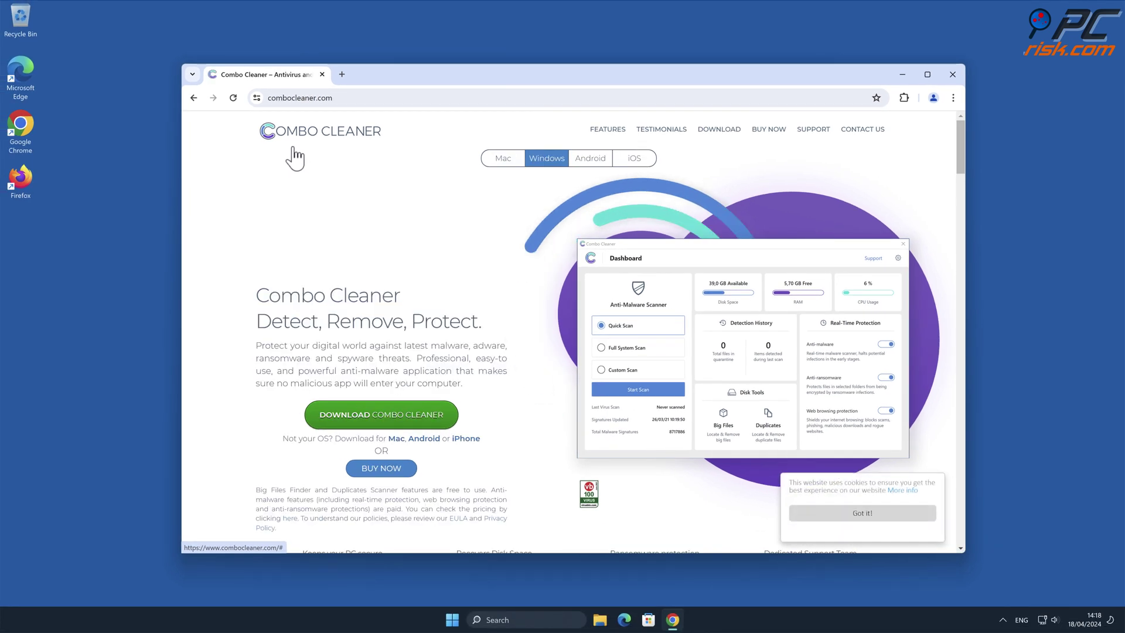
left_click(444, 417)
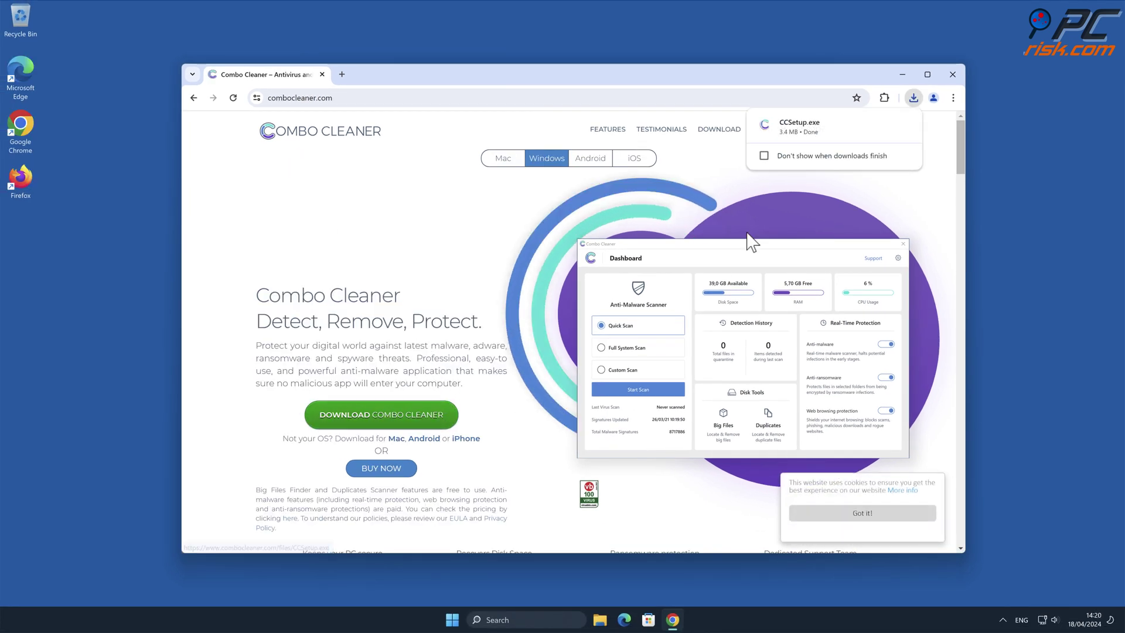
Step: Run CCSetup.exe, approve the UAC prompt, complete the Combo Cleaner install, and close Chrome
left_click(808, 131)
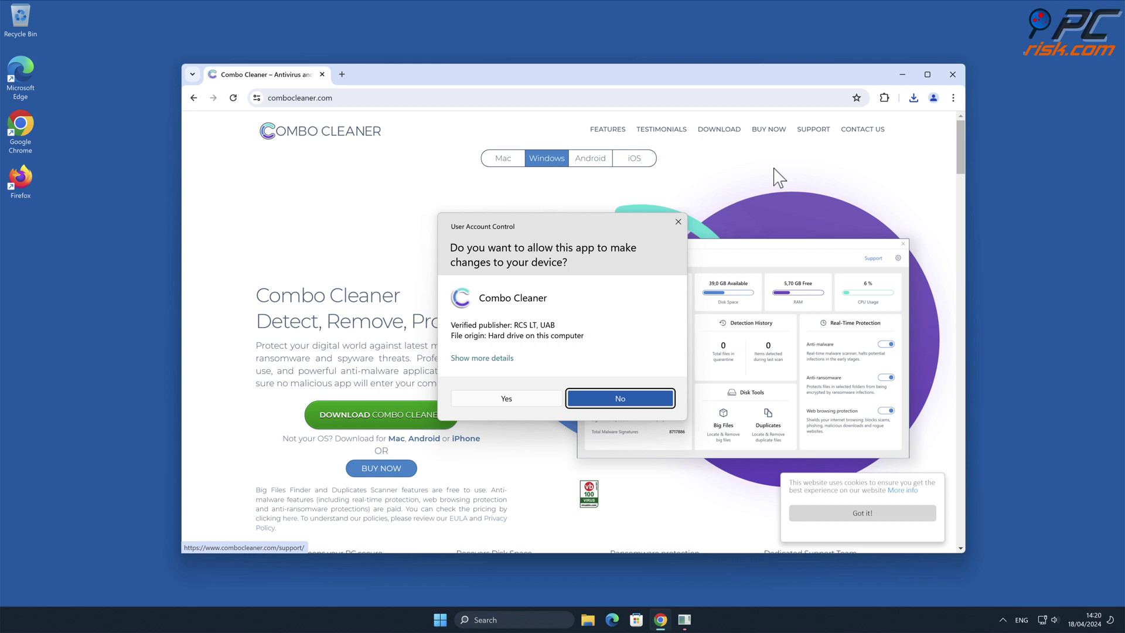
left_click(514, 401)
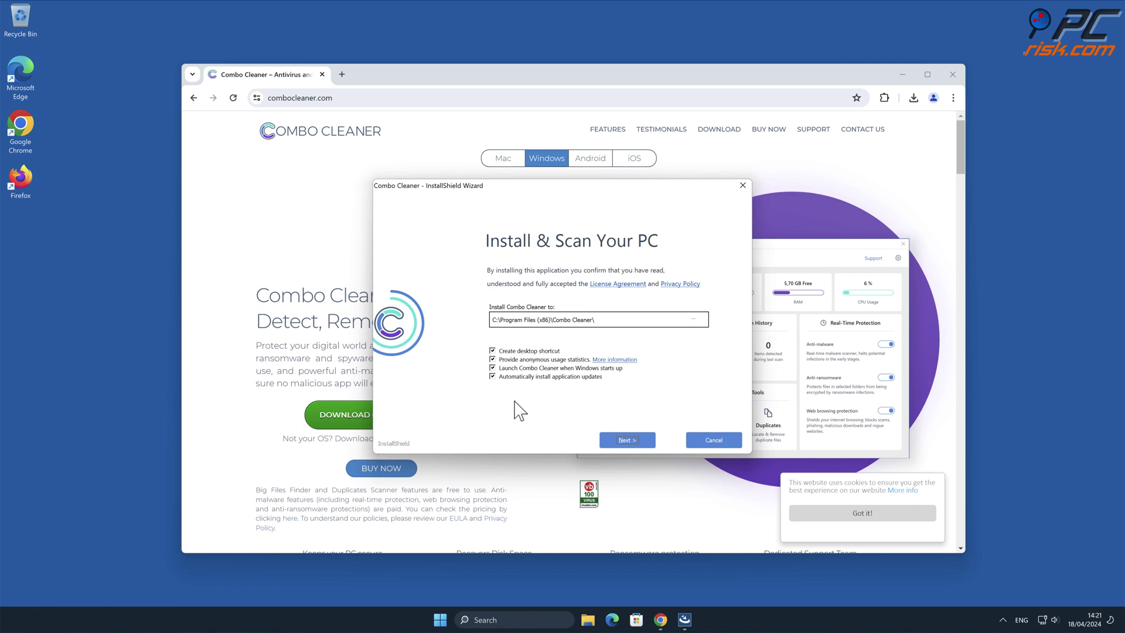
left_click(627, 439)
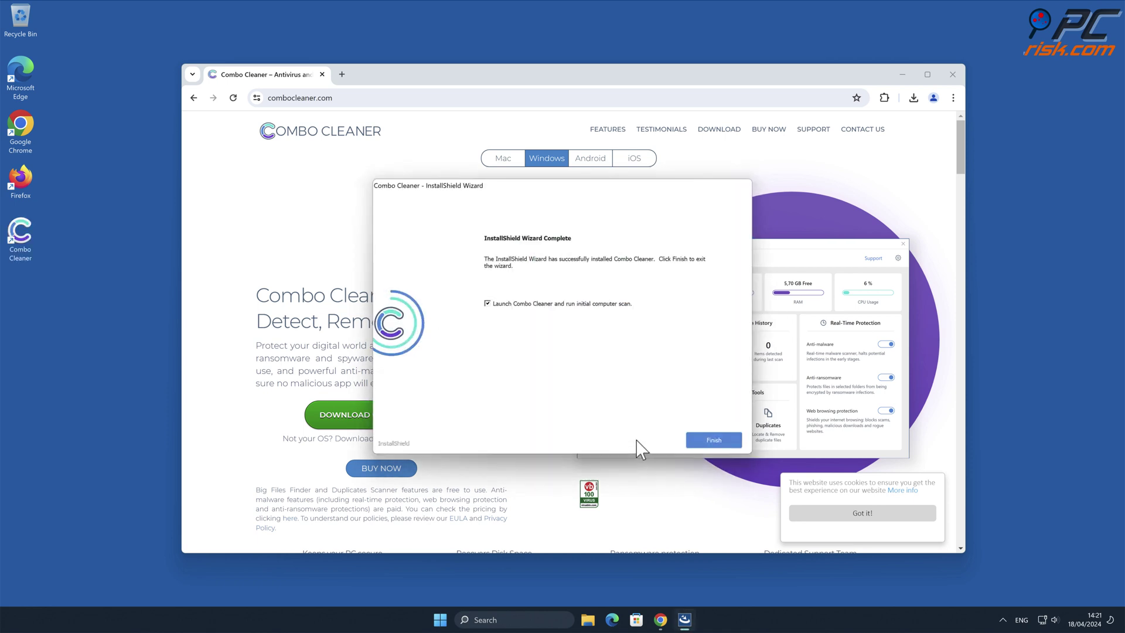
left_click(717, 439)
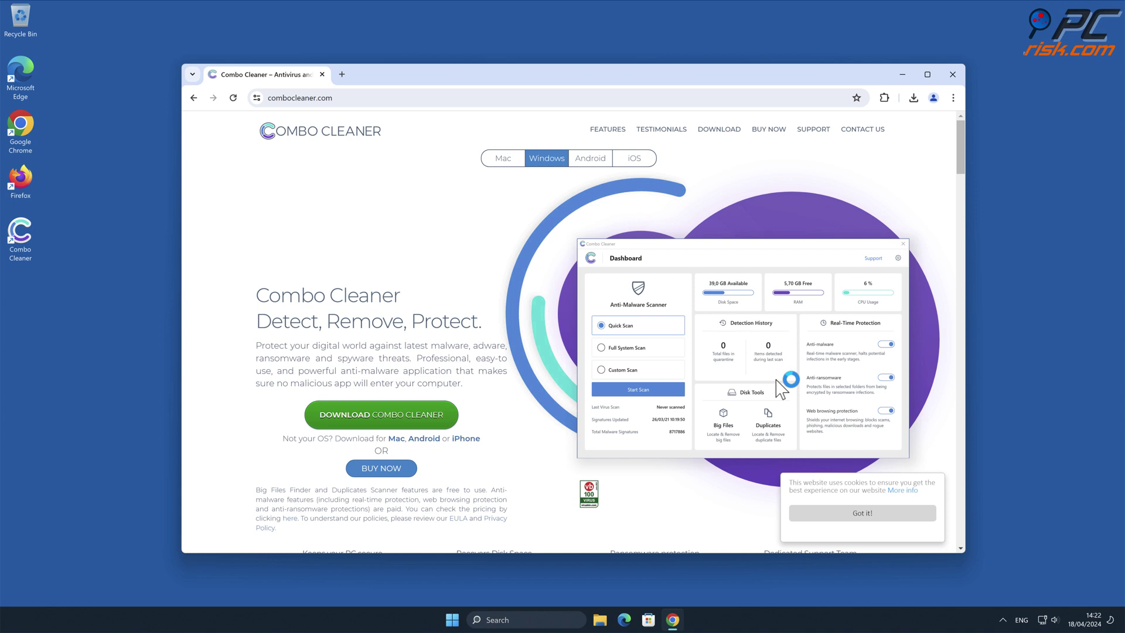
left_click(952, 76)
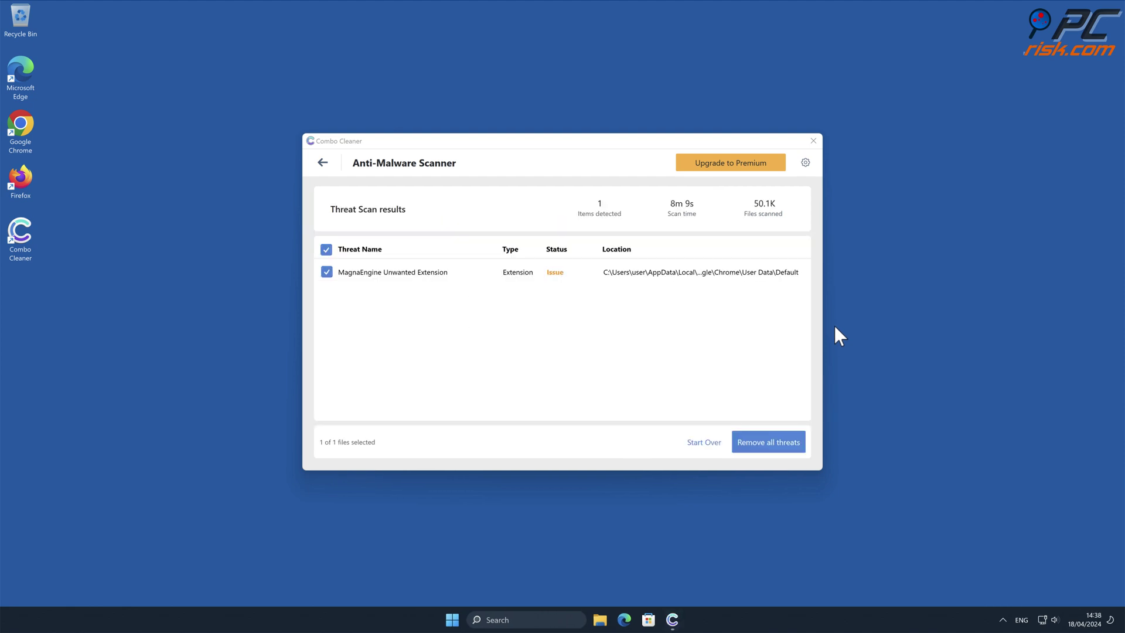
Step: Activate the licence, quarantine the MagnaEngine Unwanted Extension, and close Combo Cleaner
left_click(793, 443)
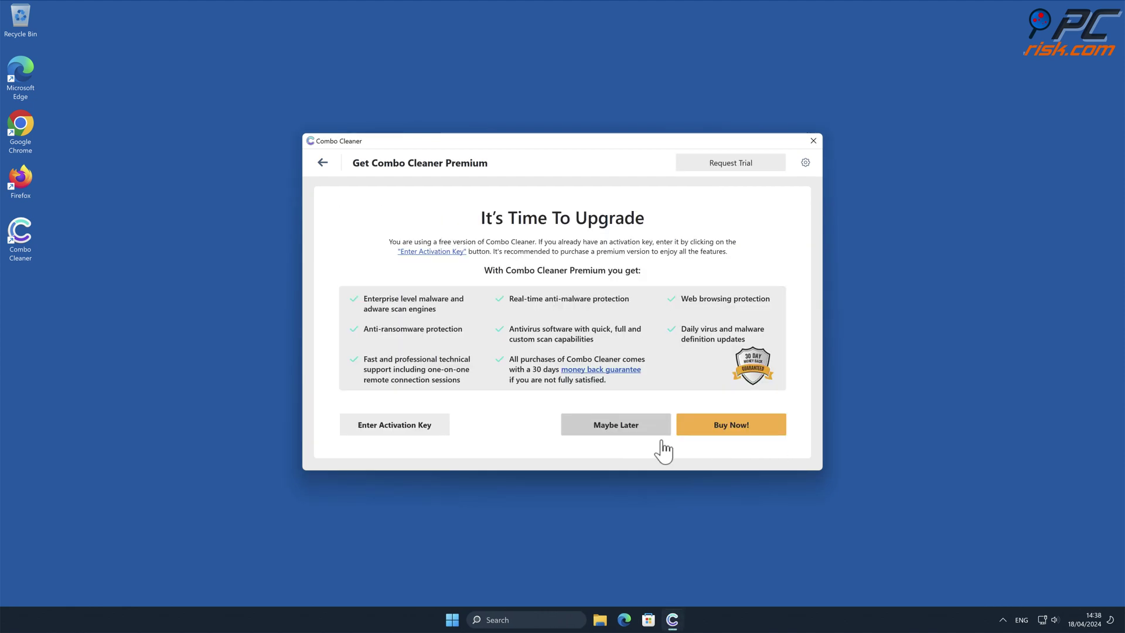
left_click(422, 424)
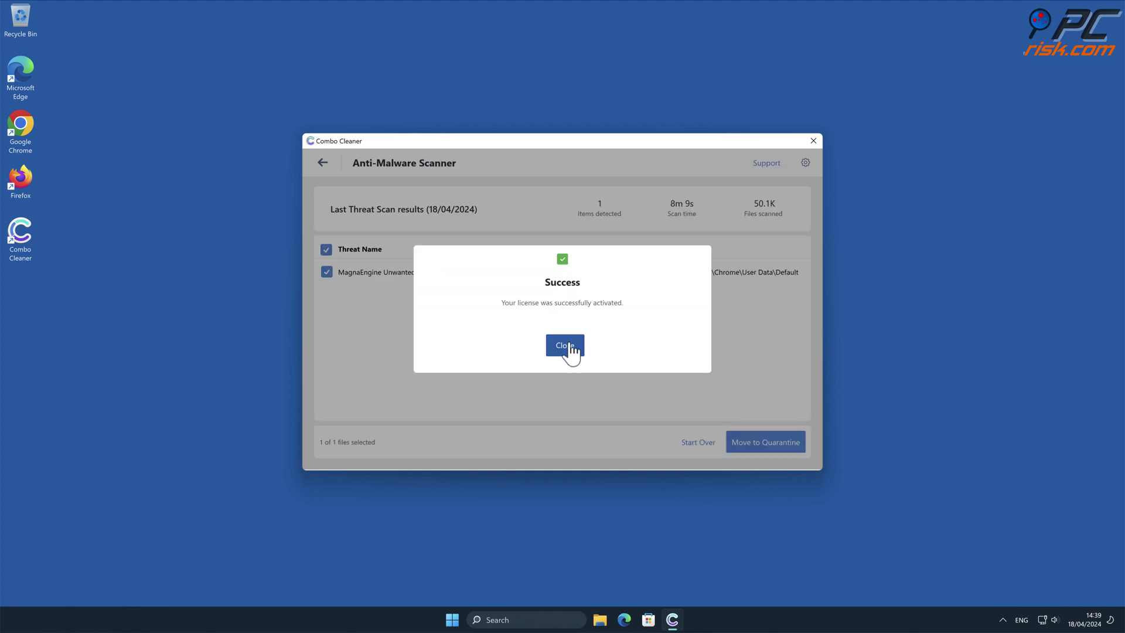
left_click(567, 347)
left_click(785, 444)
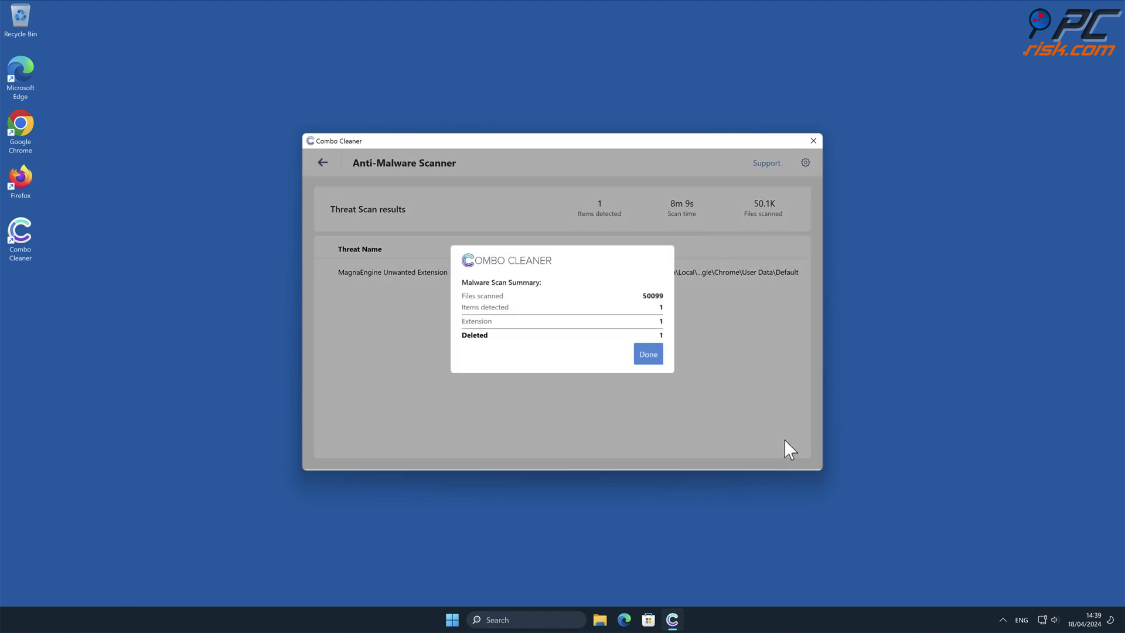
left_click(649, 354)
left_click(813, 141)
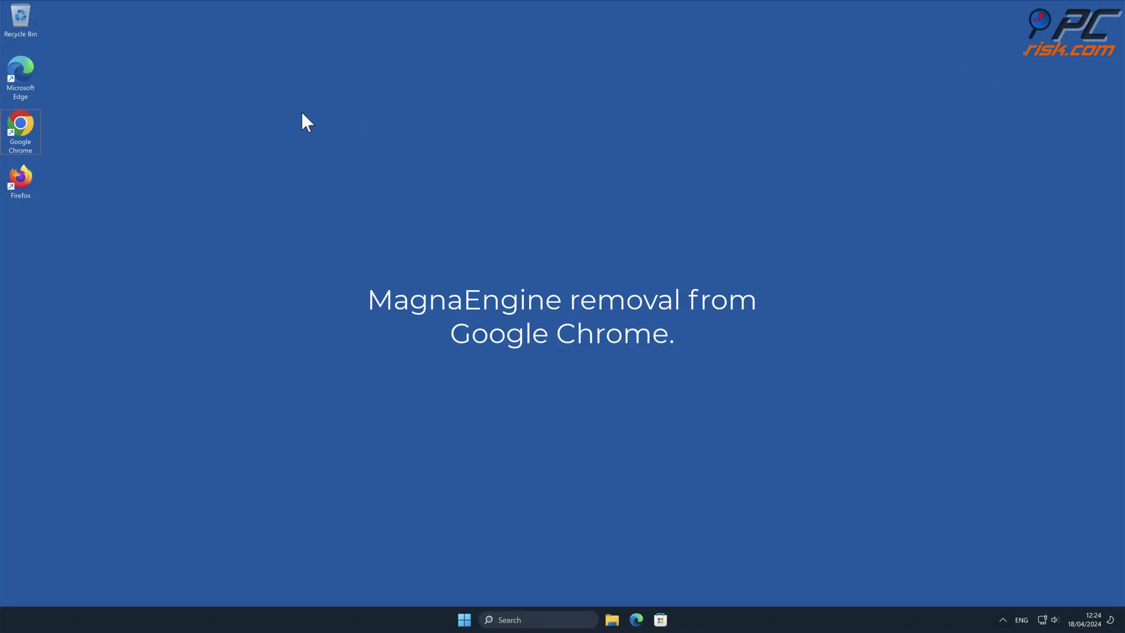
Step: Relaunch Chrome from the desktop, still opening on the Magna Search home page
double_click(23, 124)
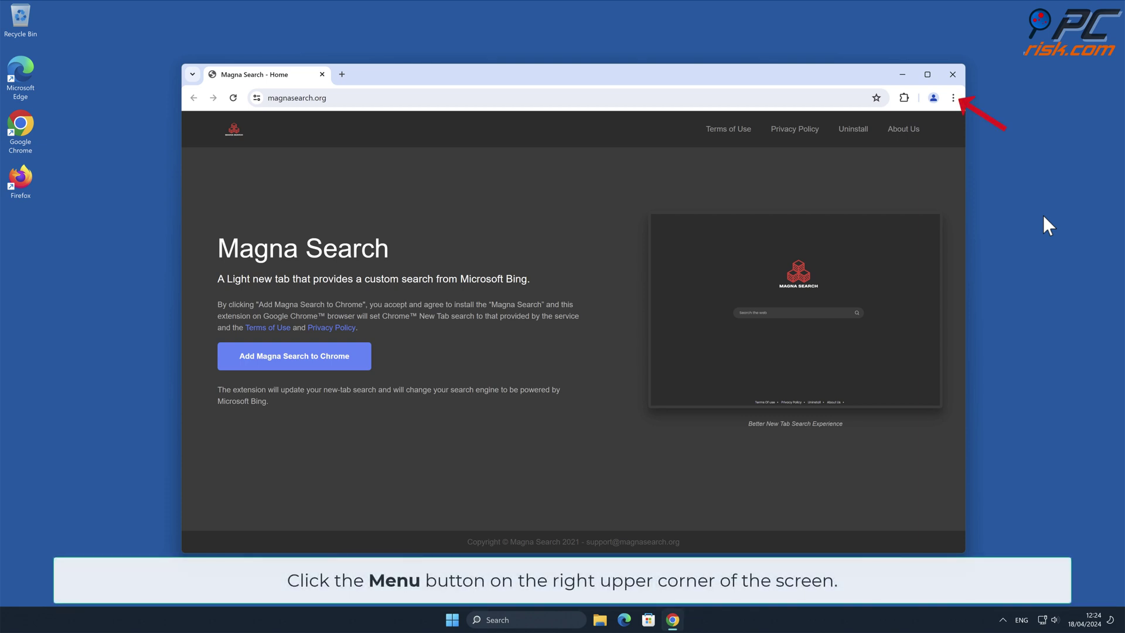
Step: Remove the MagnaEngine extension from Chrome's Manage Extensions page and confirm
left_click(953, 98)
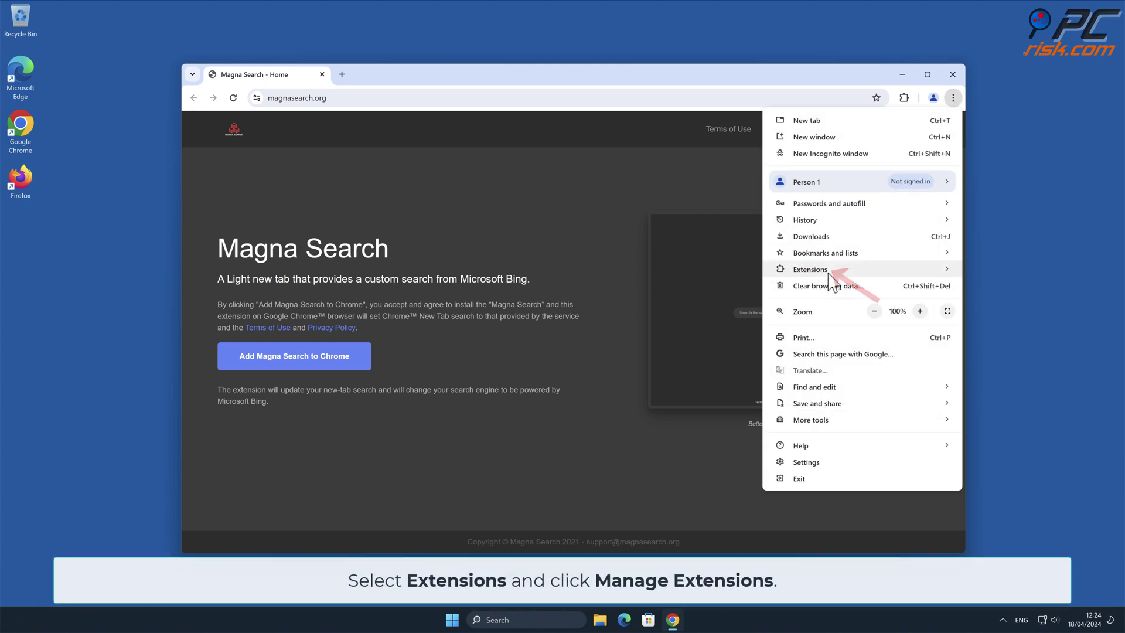
mouse_move(829, 273)
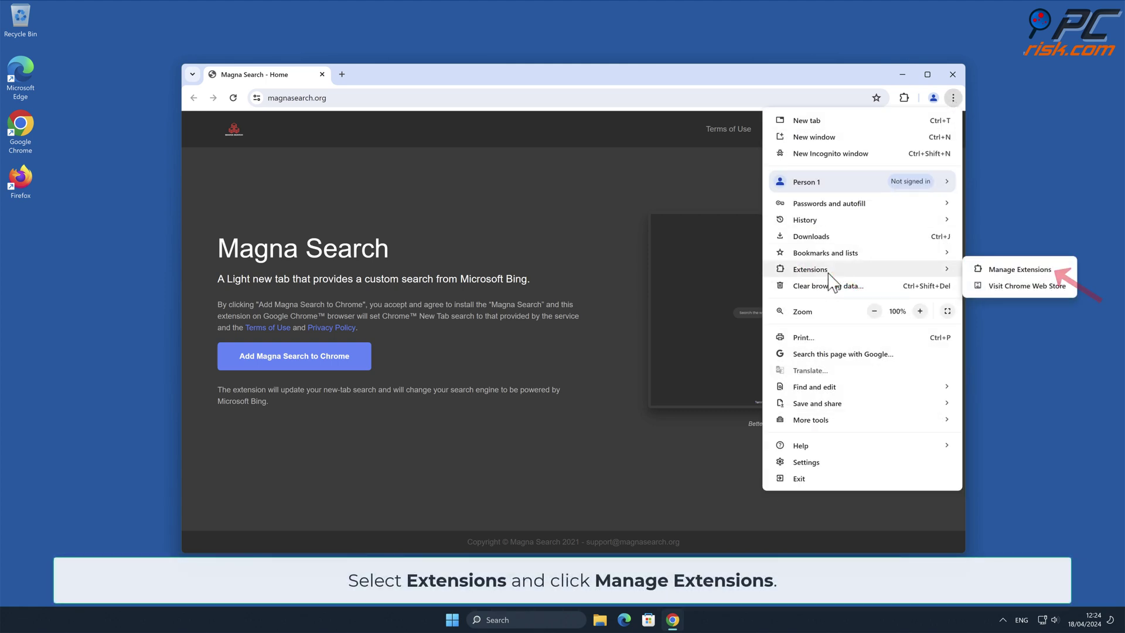
left_click(1053, 273)
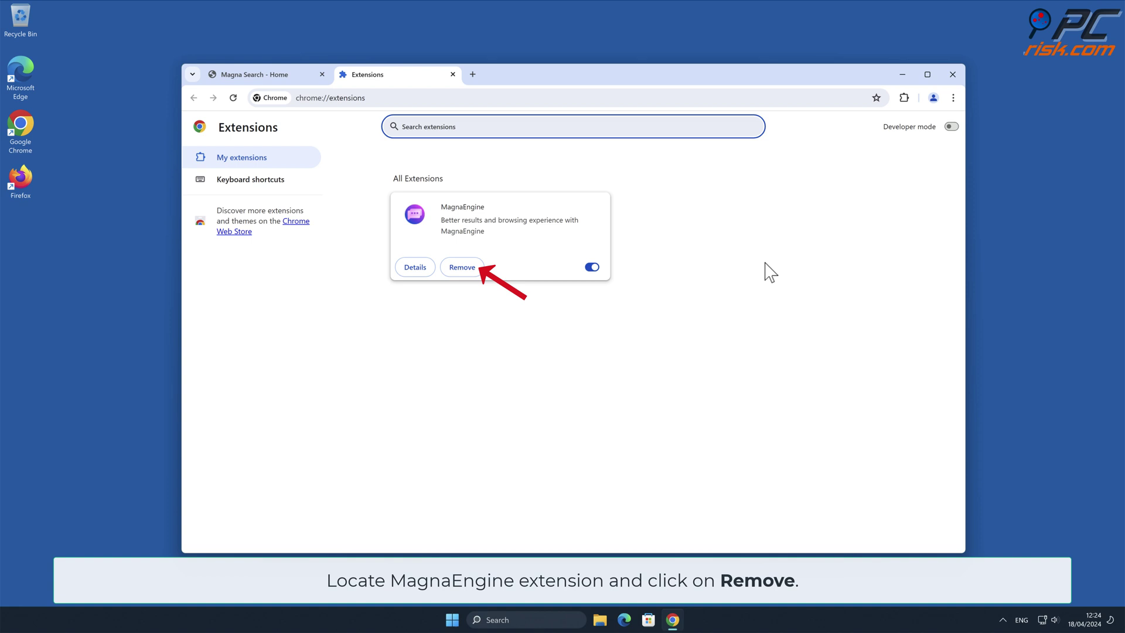
left_click(475, 268)
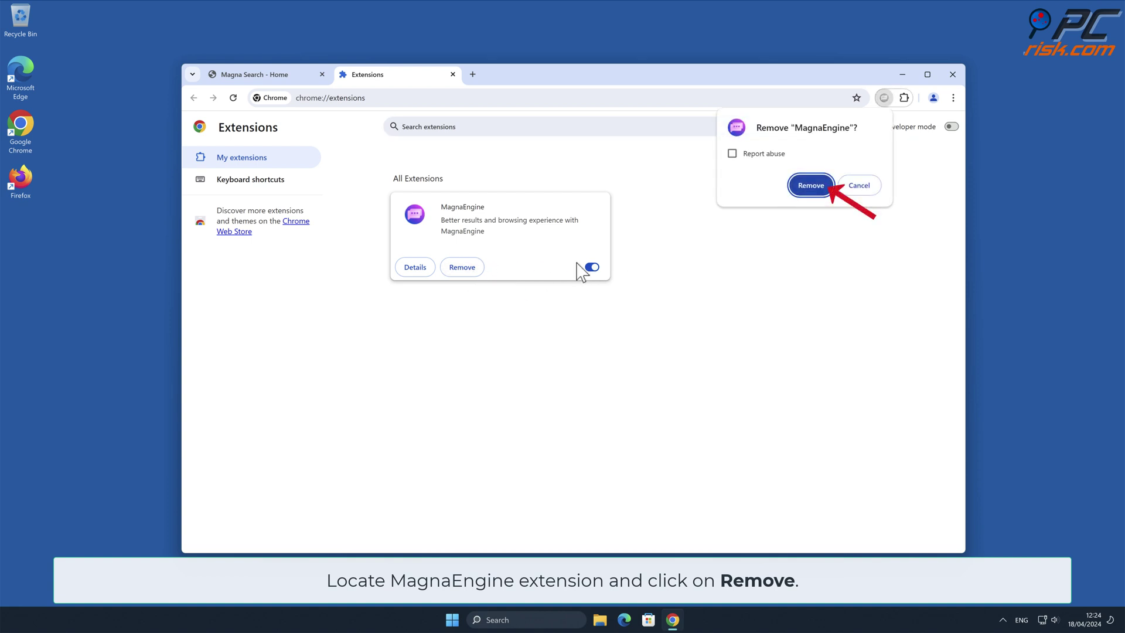
left_click(815, 189)
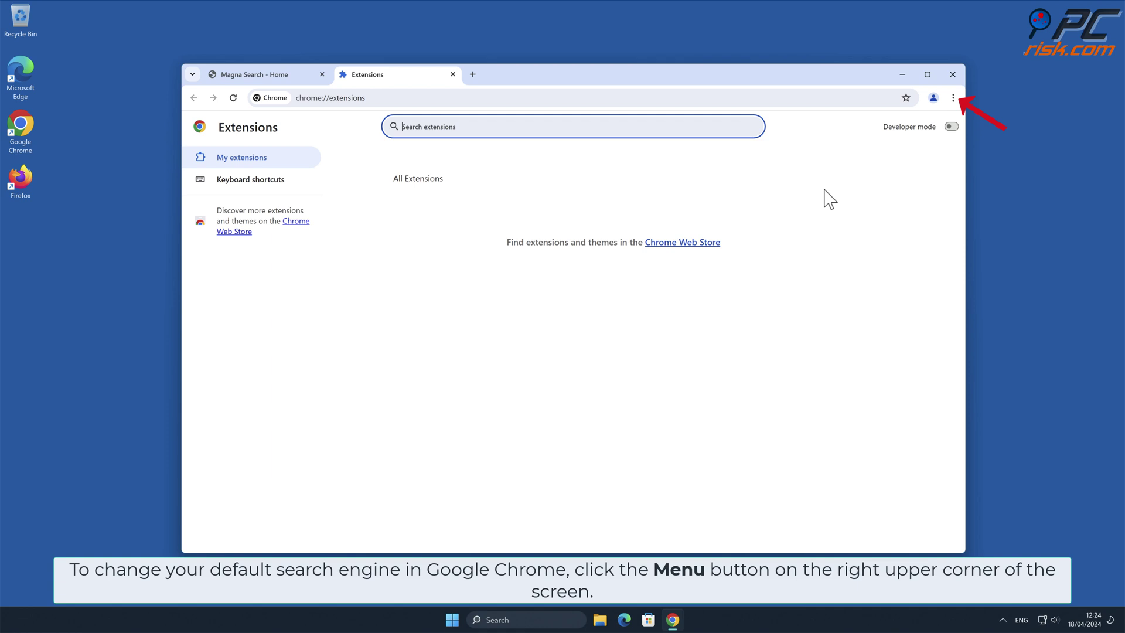
Step: Open the Manage search engines list in Chrome's Search engine settings
left_click(953, 98)
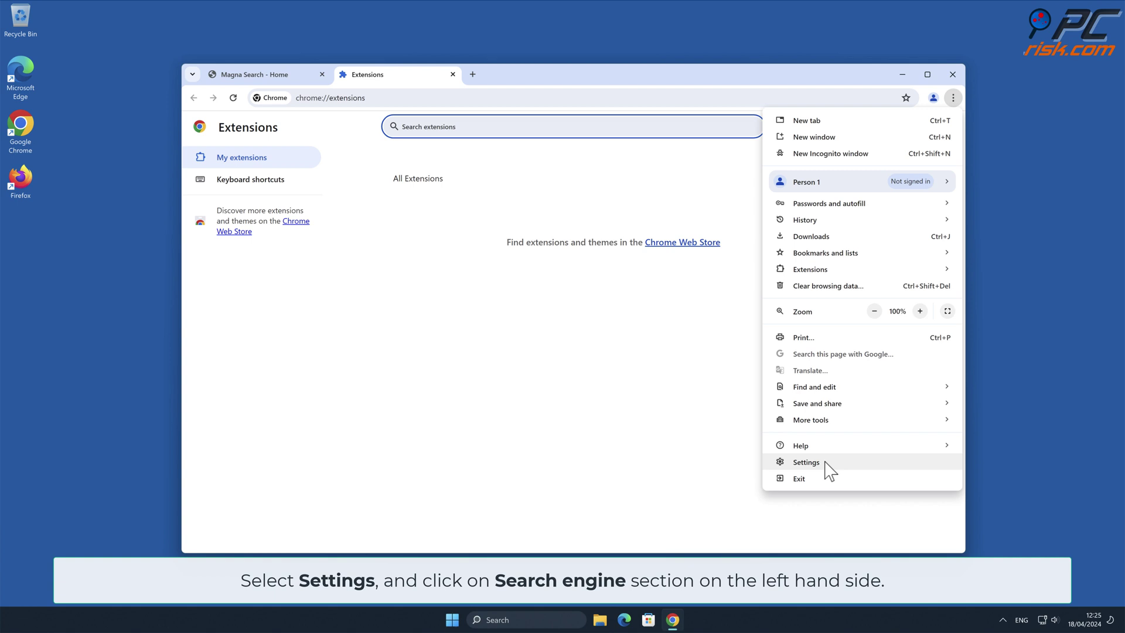
left_click(807, 463)
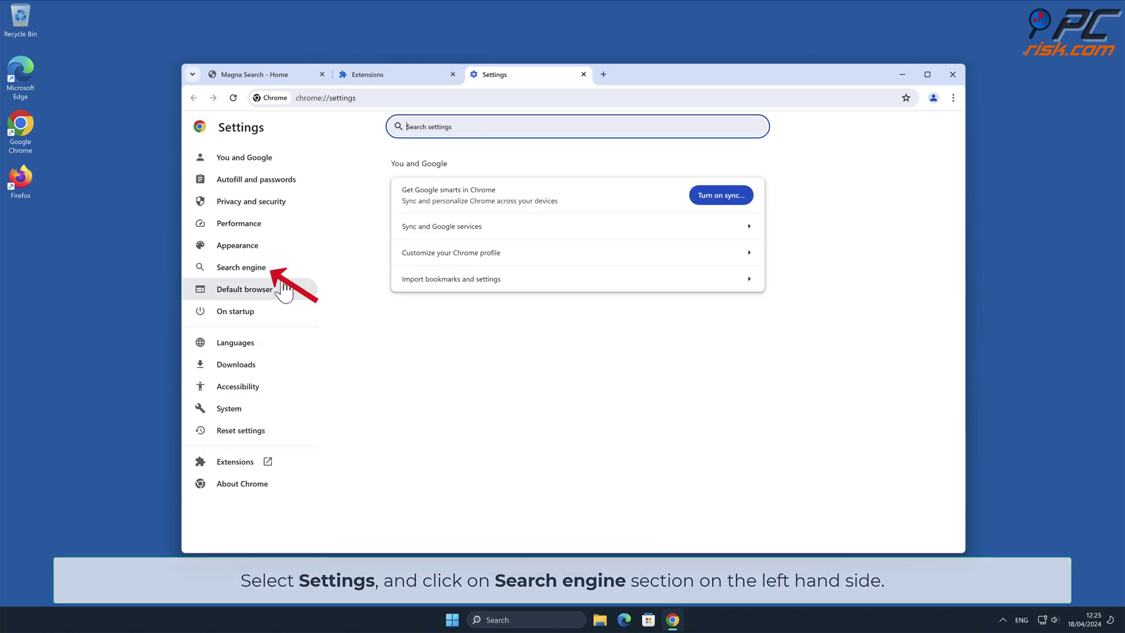
left_click(264, 274)
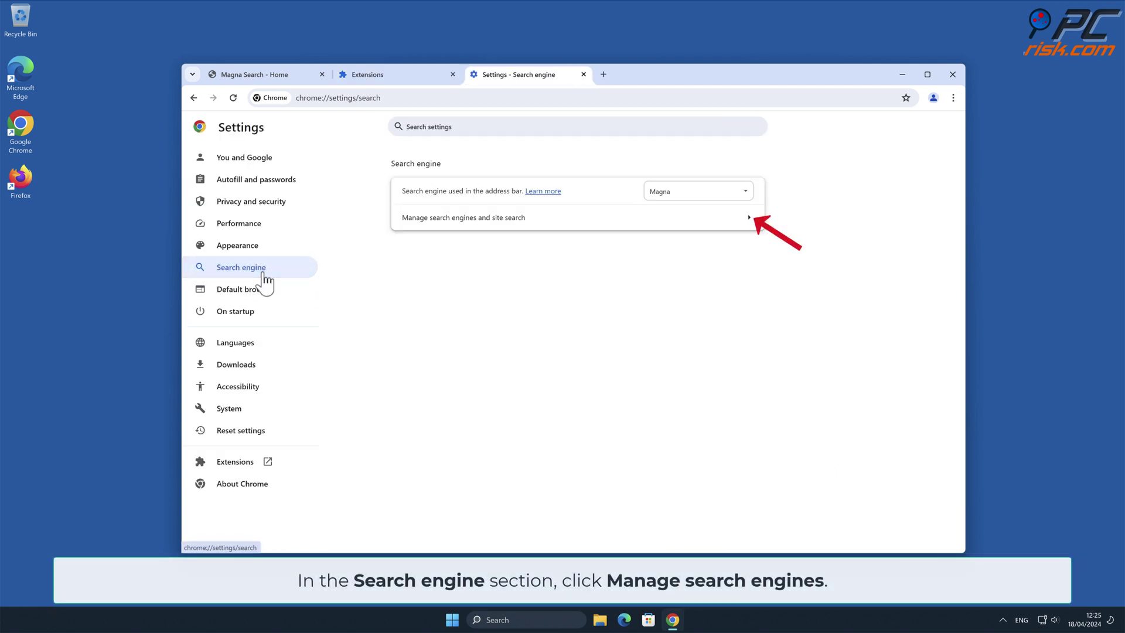
left_click(748, 222)
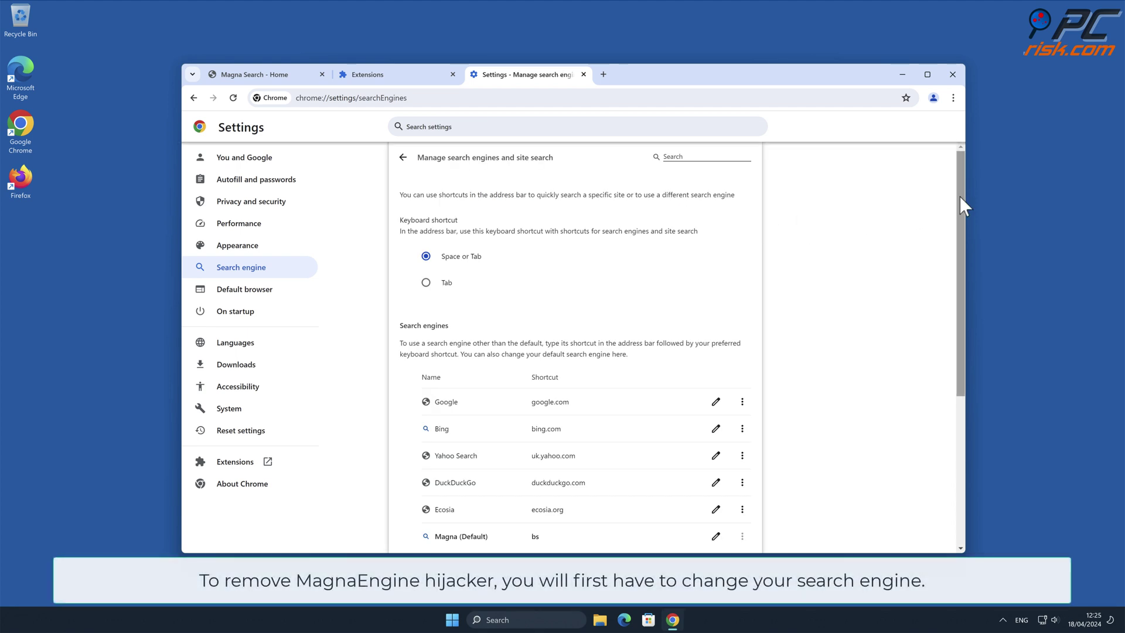
left_click_drag(960, 197, 962, 325)
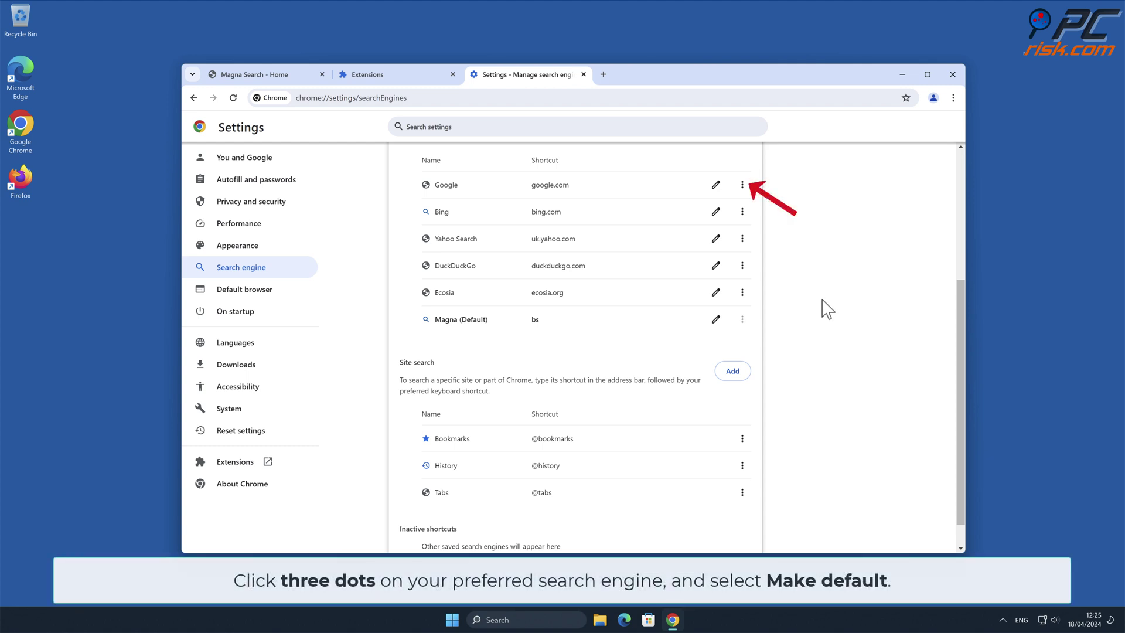
Step: Make Google the default search engine and delete the Magna entry
left_click(742, 185)
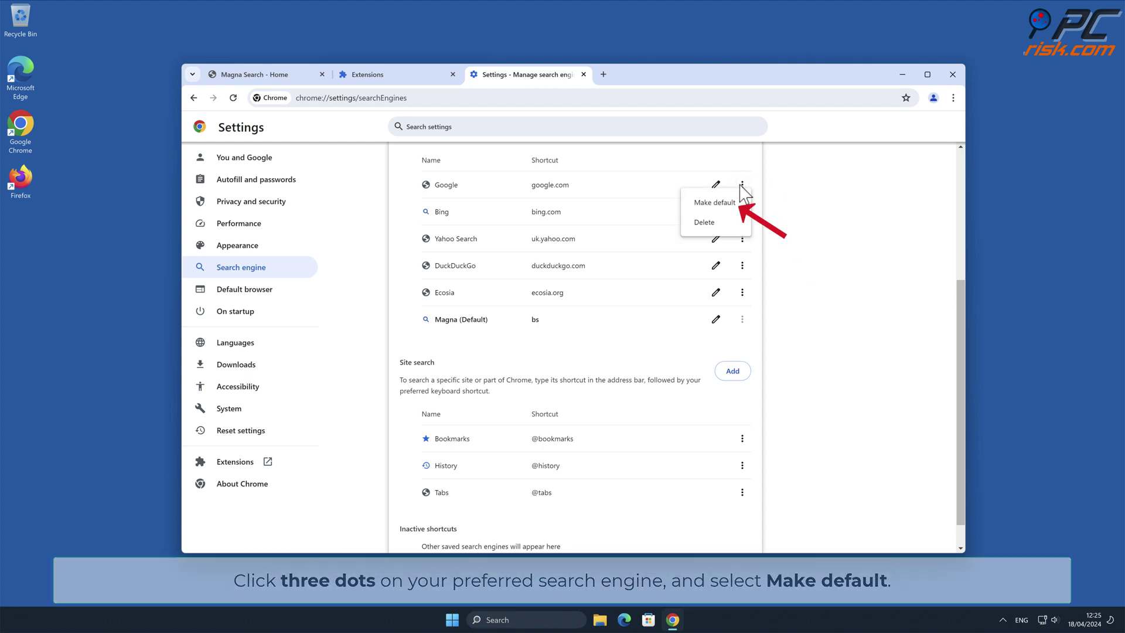
left_click(732, 204)
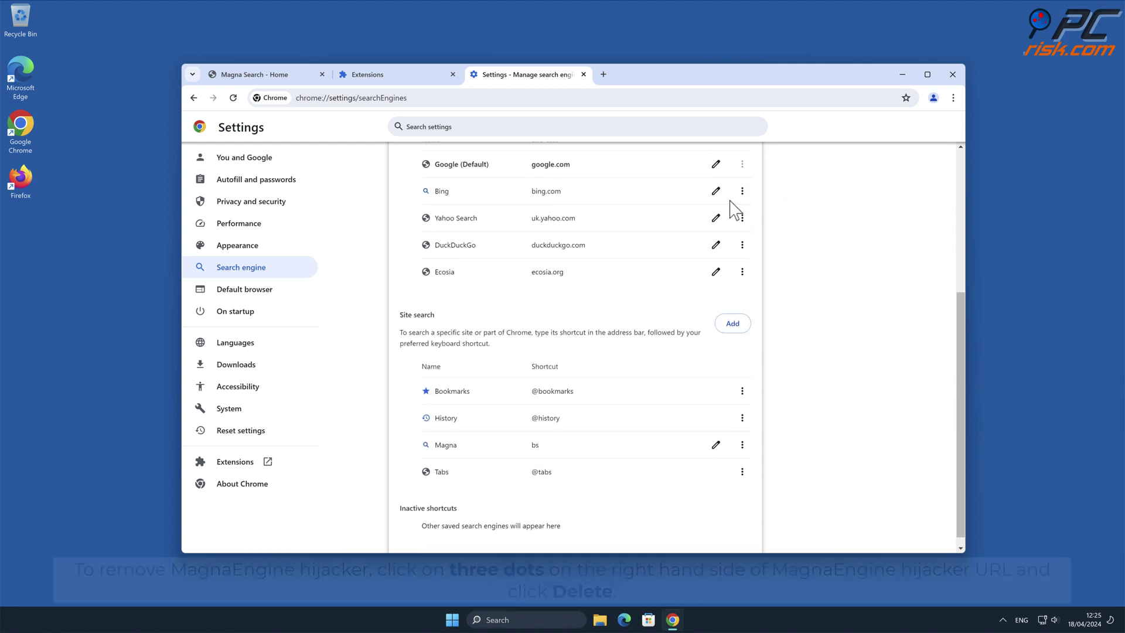
left_click(742, 447)
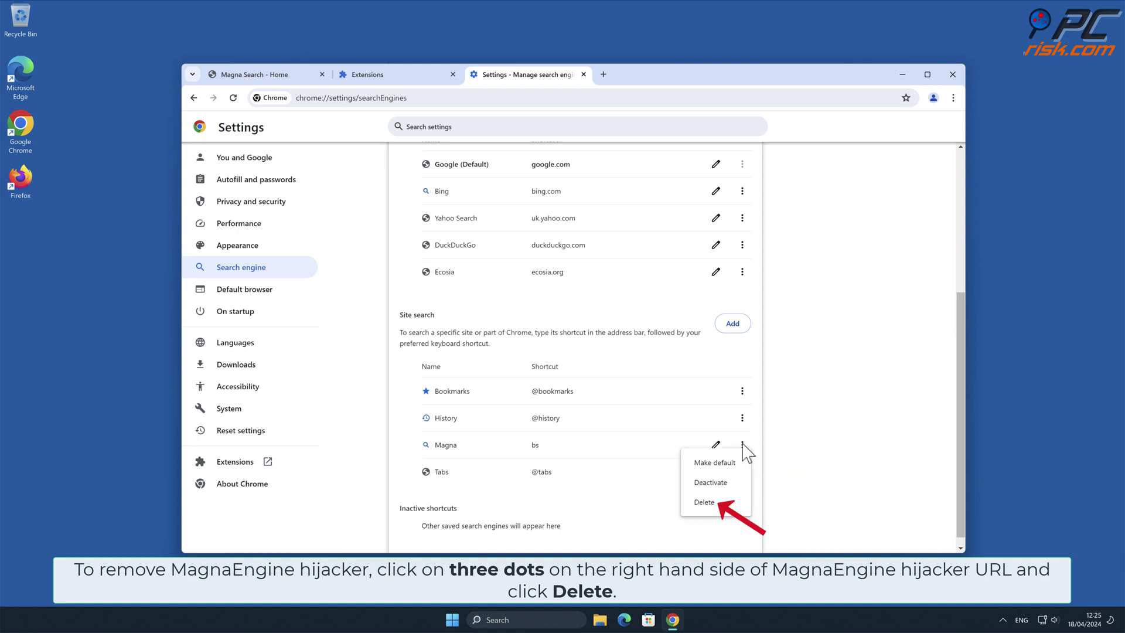
left_click(724, 502)
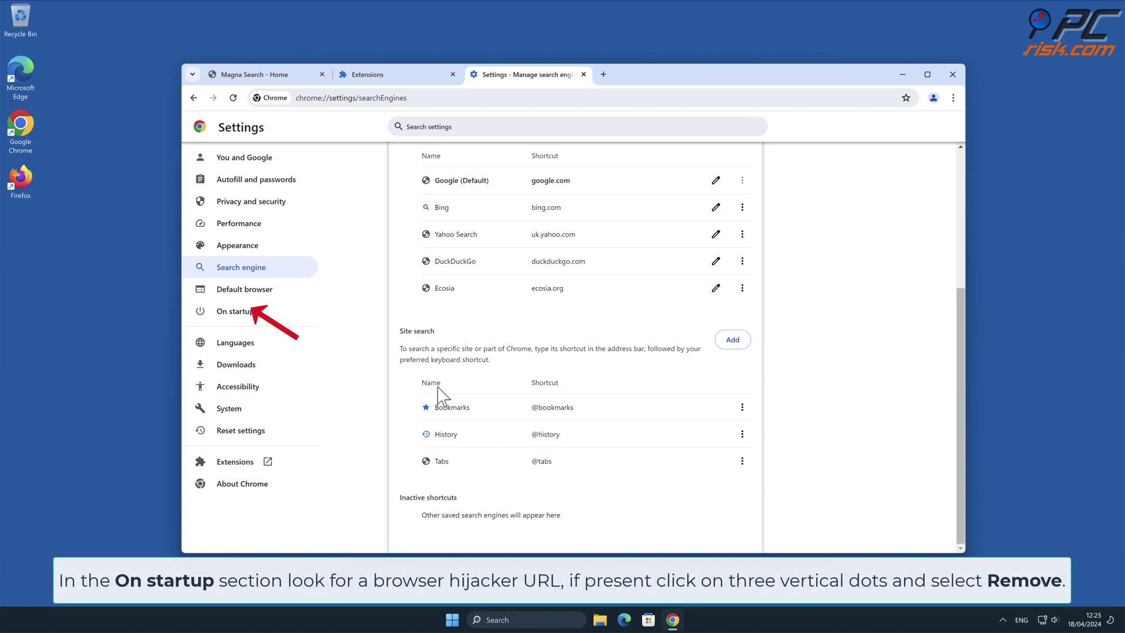
Step: Remove Magna Search from Chrome's startup pages and close the Chrome window
left_click(253, 311)
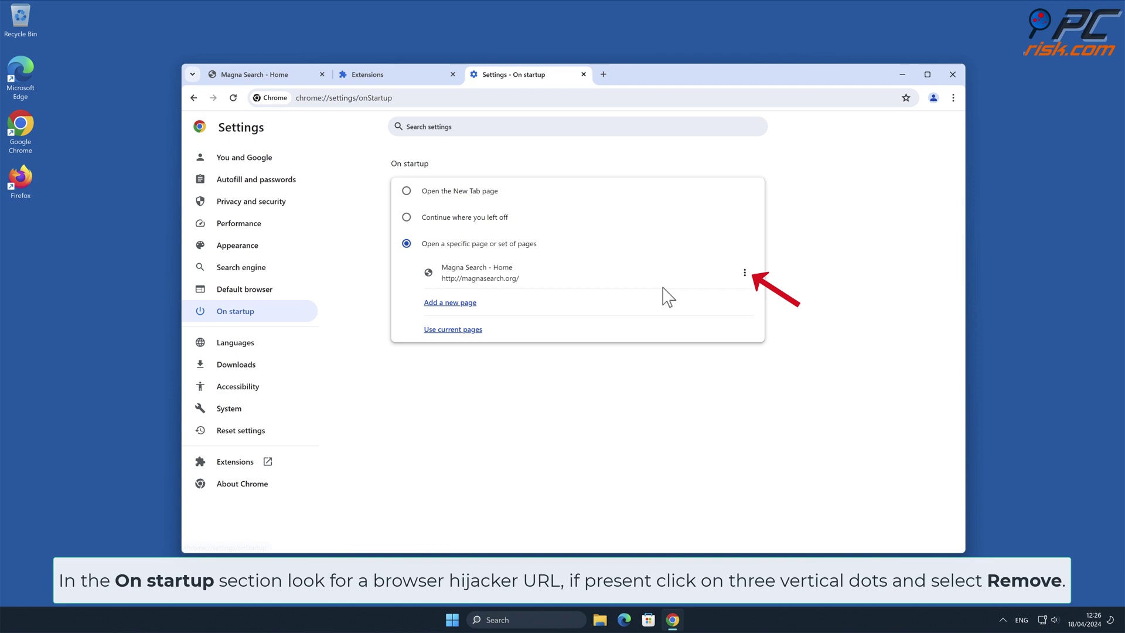
left_click(743, 273)
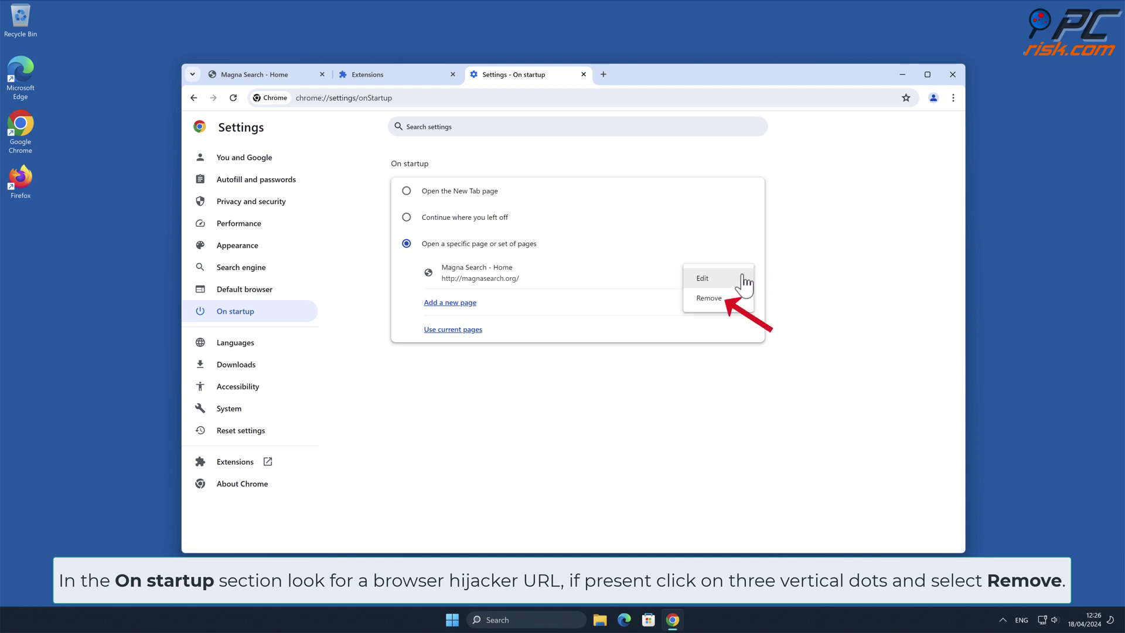
left_click(722, 299)
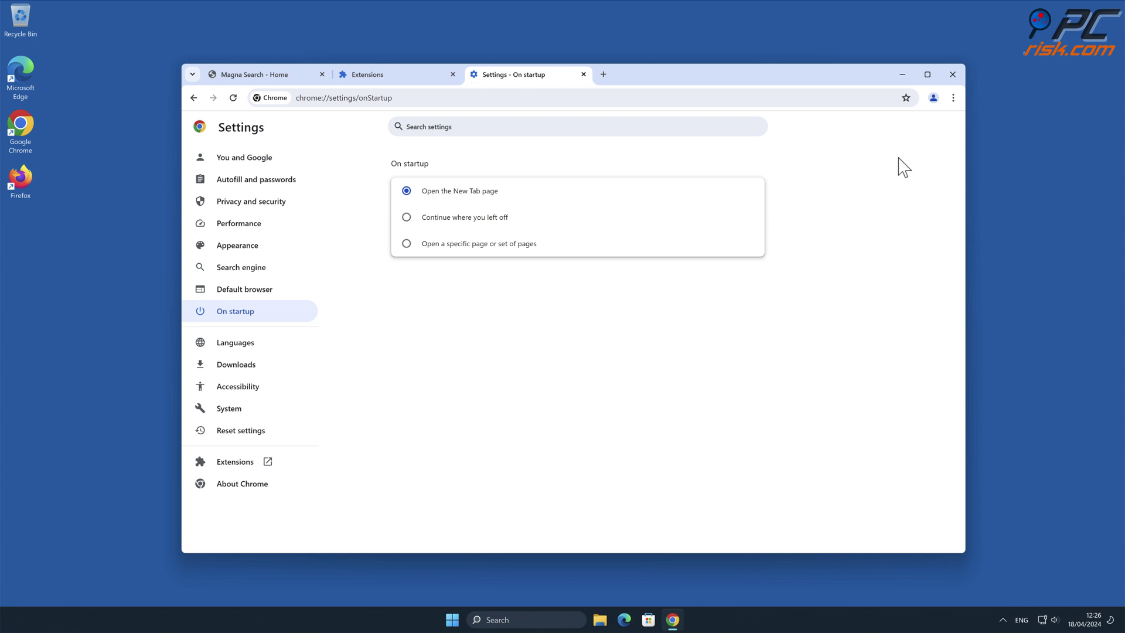
left_click(951, 76)
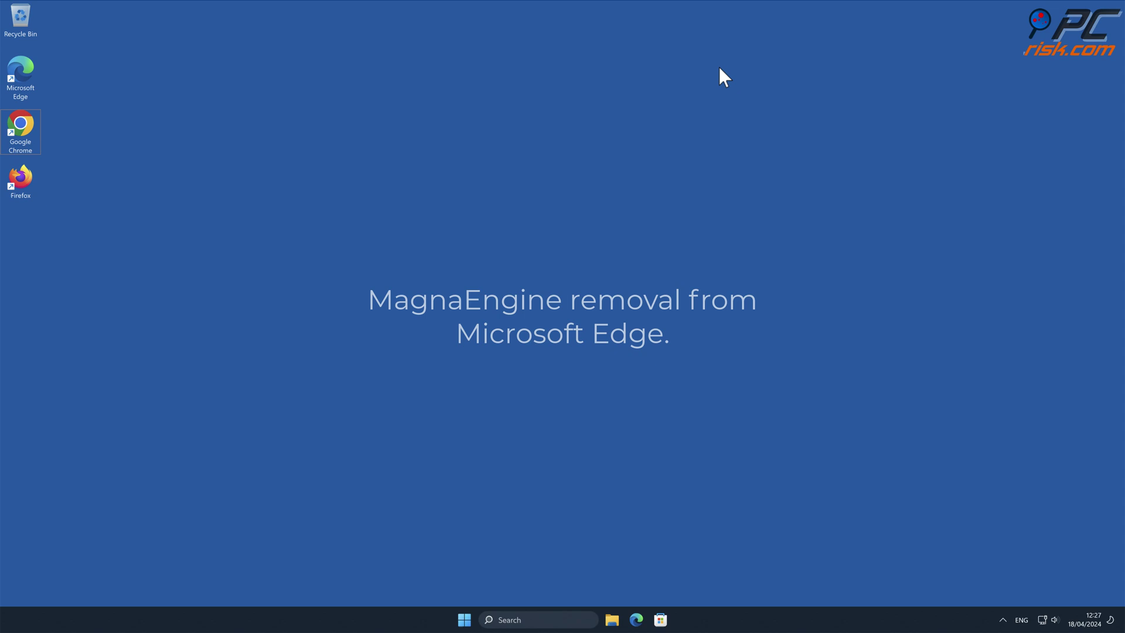
Step: Launch Microsoft Edge and remove the MagnaEngine extension from Manage extensions
double_click(20, 71)
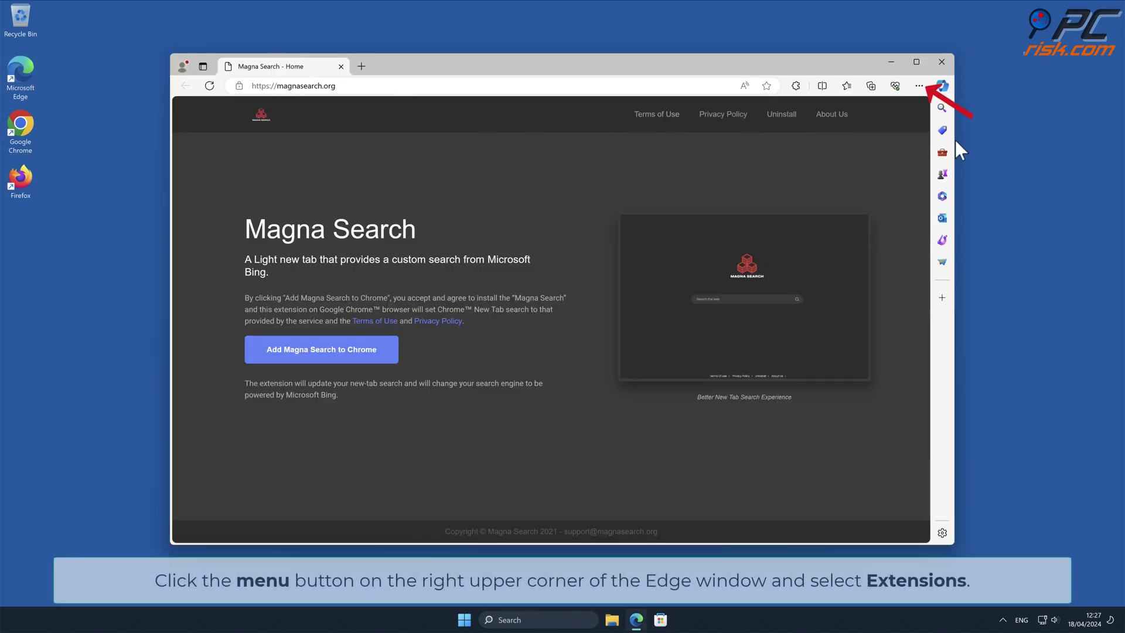
left_click(919, 86)
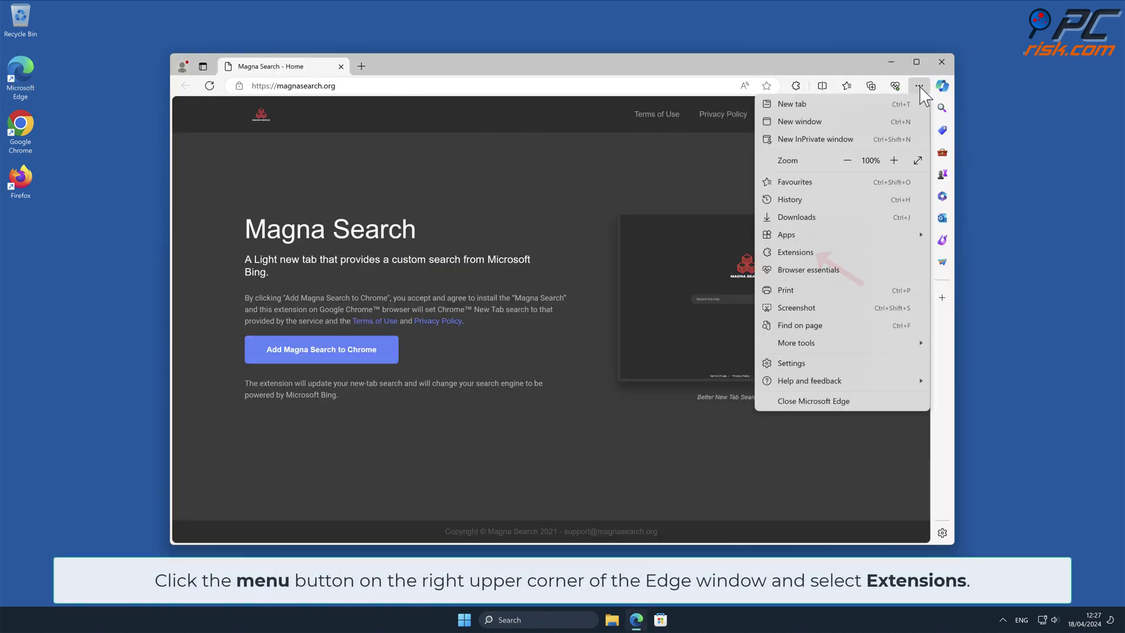
left_click(819, 253)
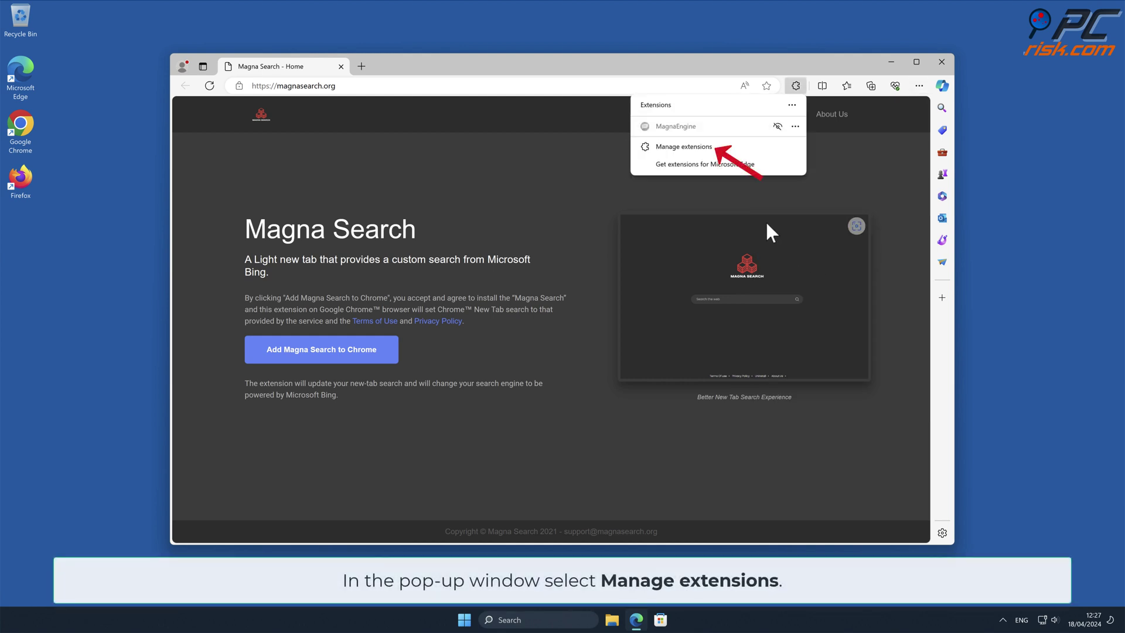
left_click(712, 147)
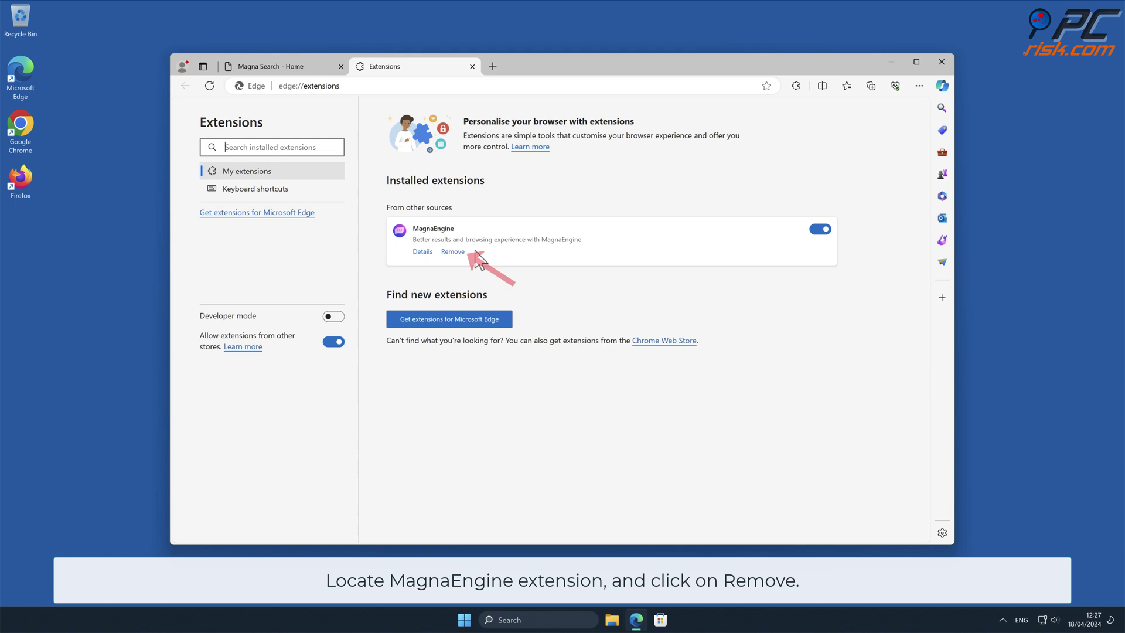
left_click(452, 252)
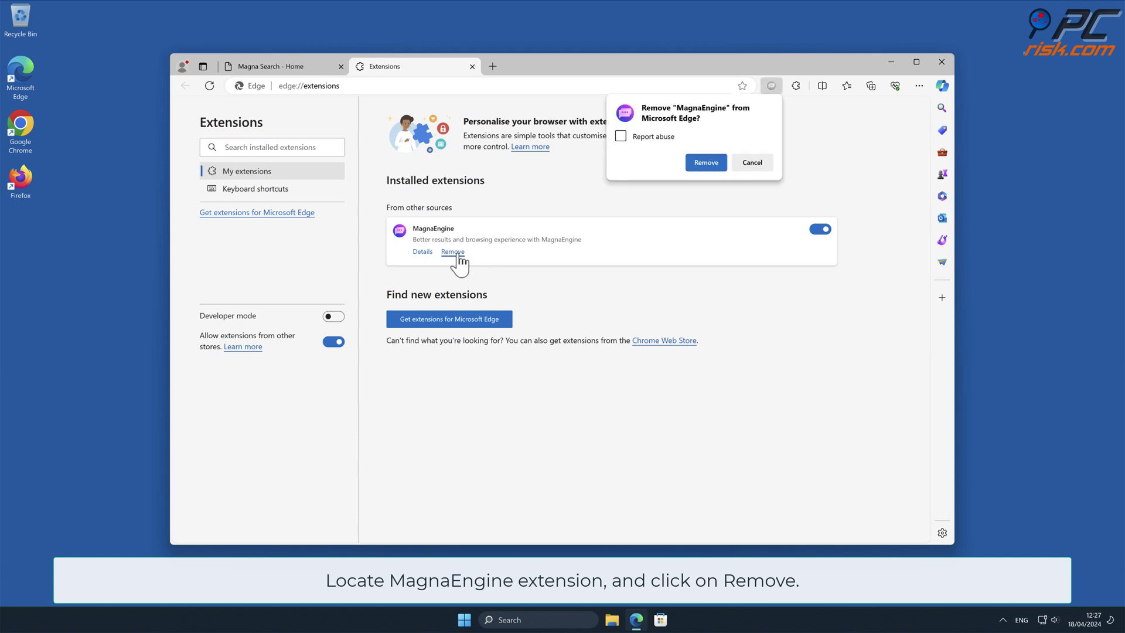
left_click(706, 163)
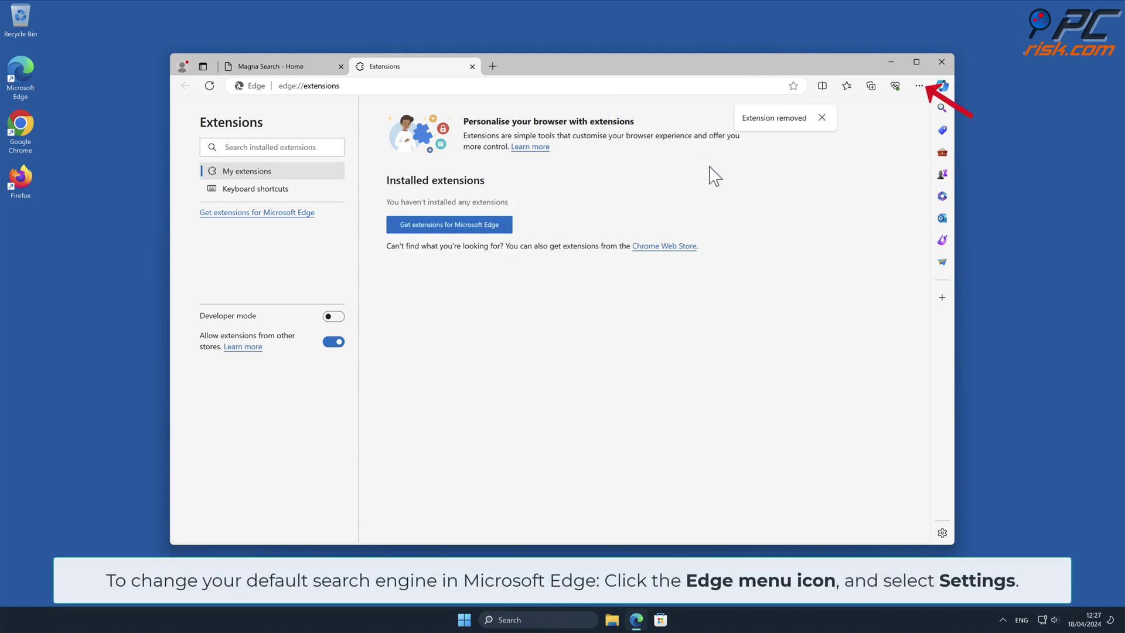
Step: Go to Edge's Manage search engines list under Privacy, search and services > Address bar and search
left_click(918, 86)
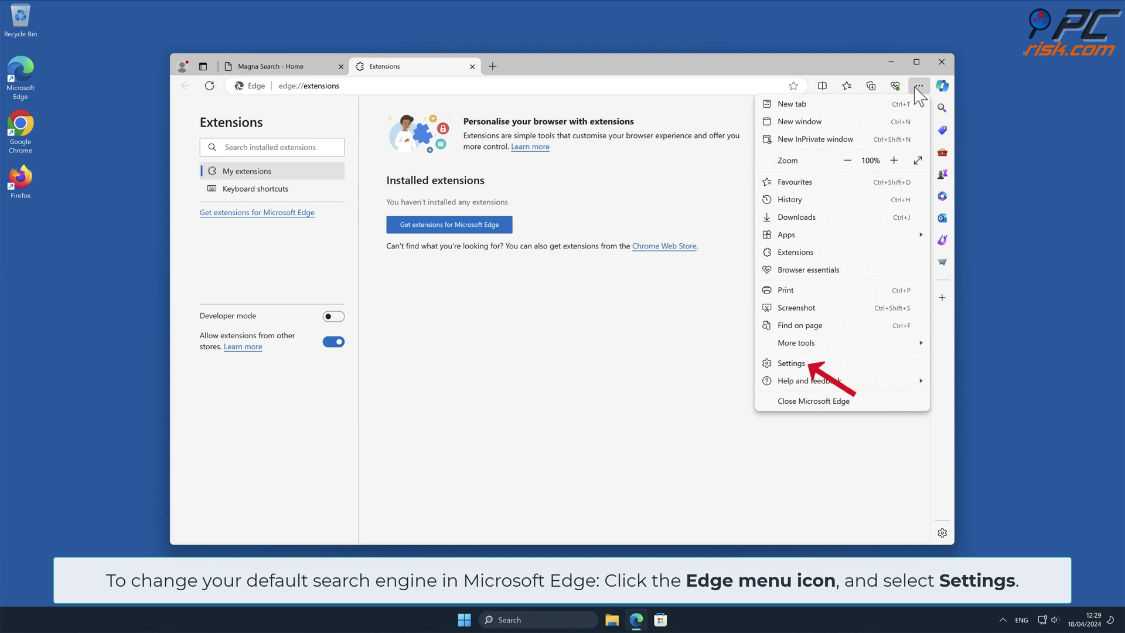
left_click(853, 365)
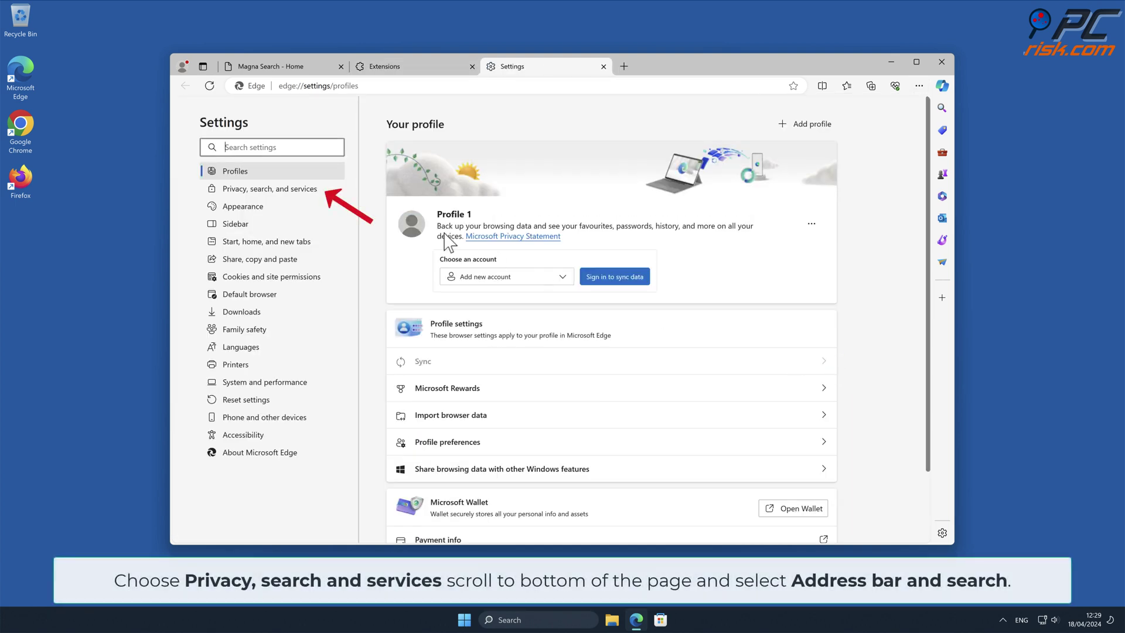
left_click(309, 191)
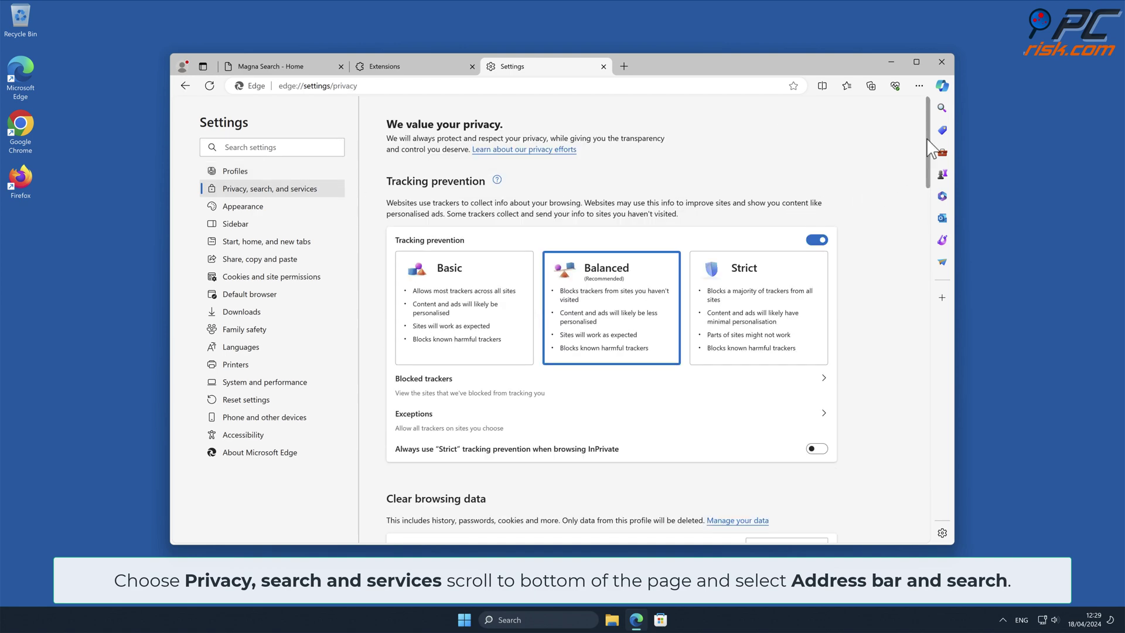
left_click_drag(928, 143, 950, 516)
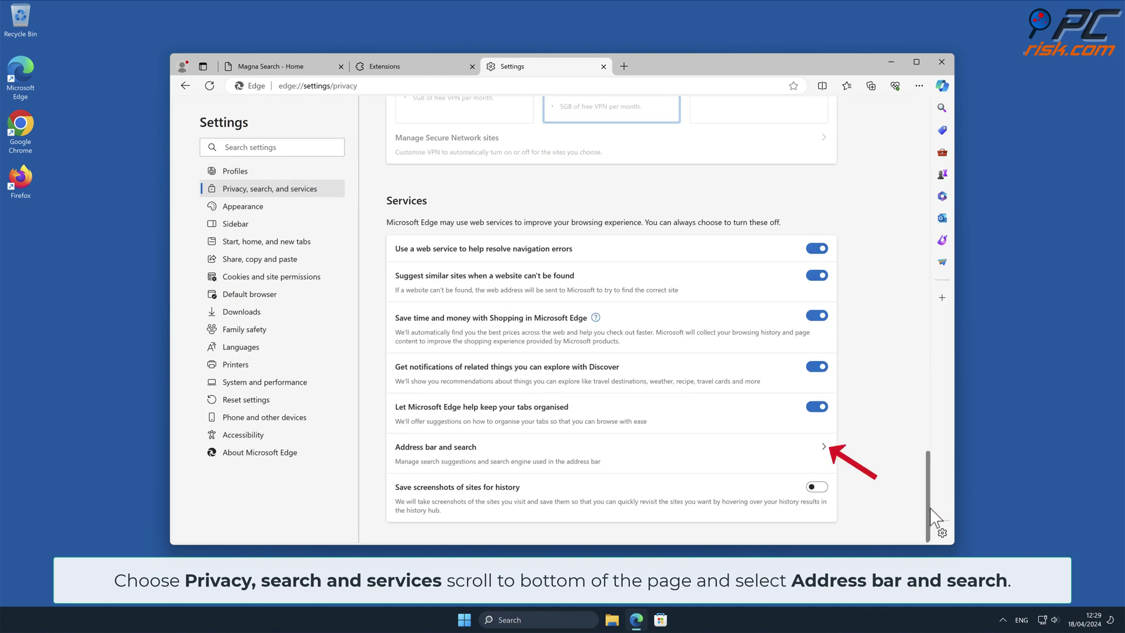
left_click(832, 461)
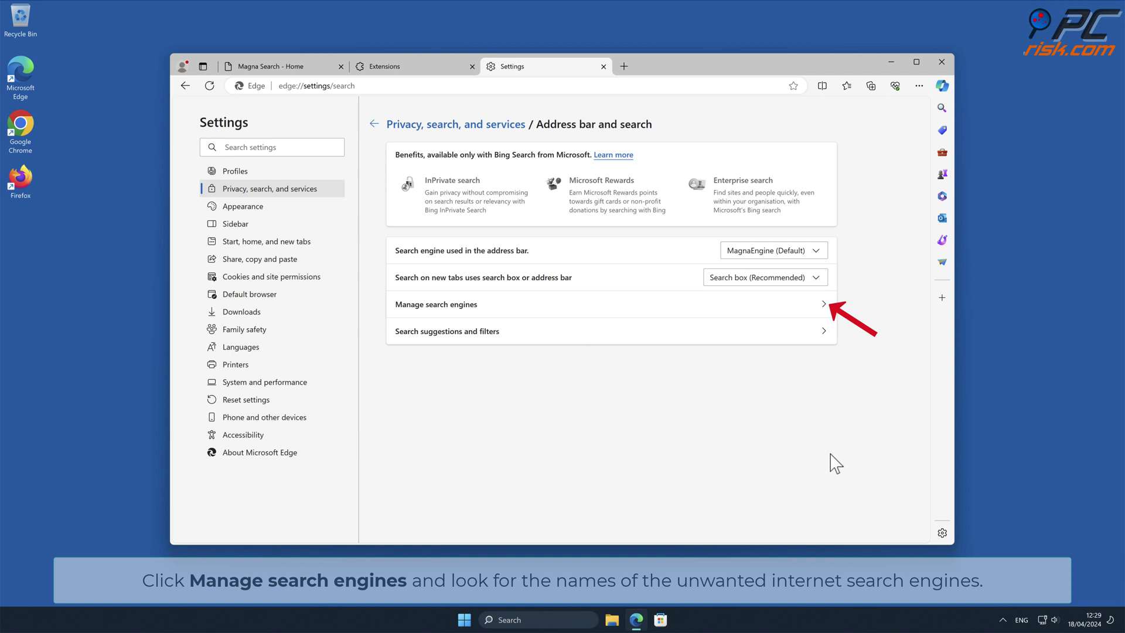
left_click(826, 312)
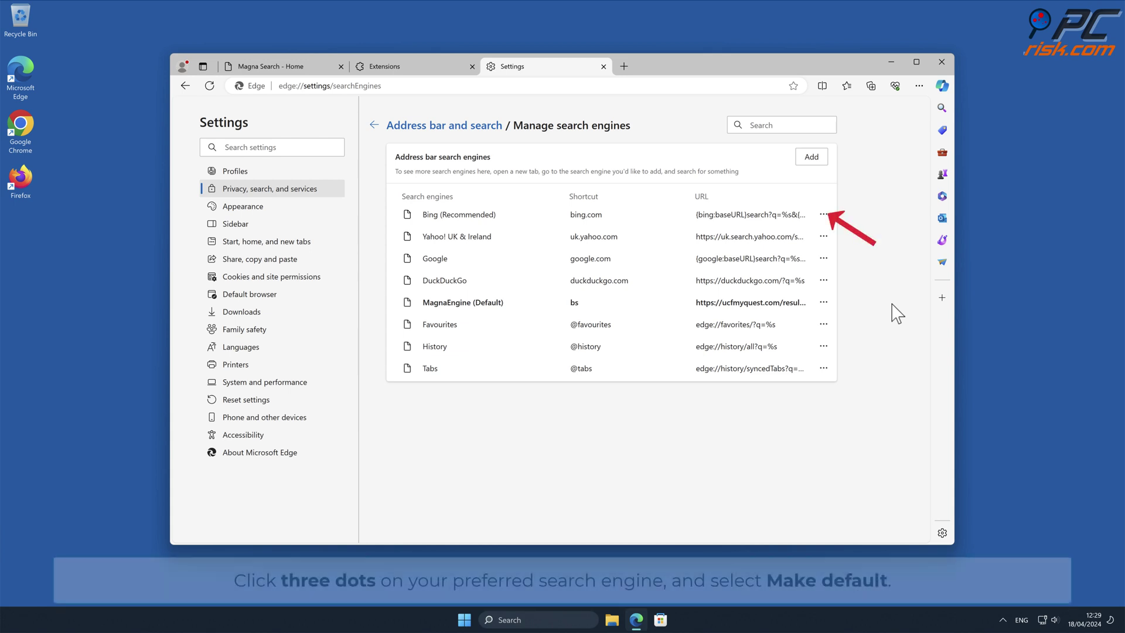
Step: Make Bing the default search engine and remove the MagnaEngine entry
left_click(823, 214)
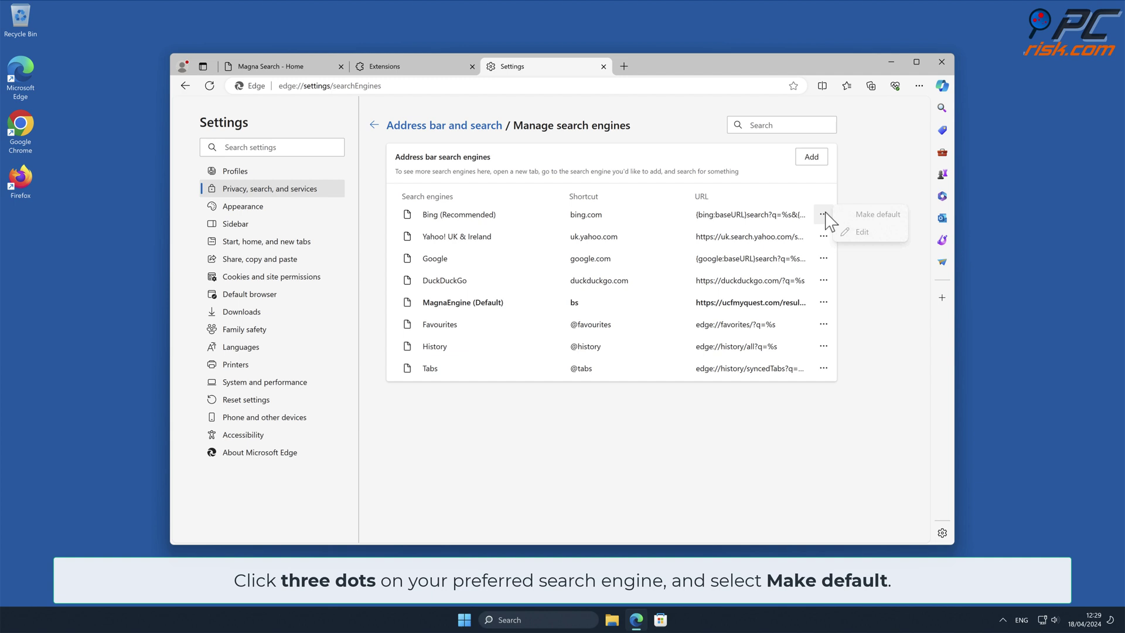
left_click(890, 215)
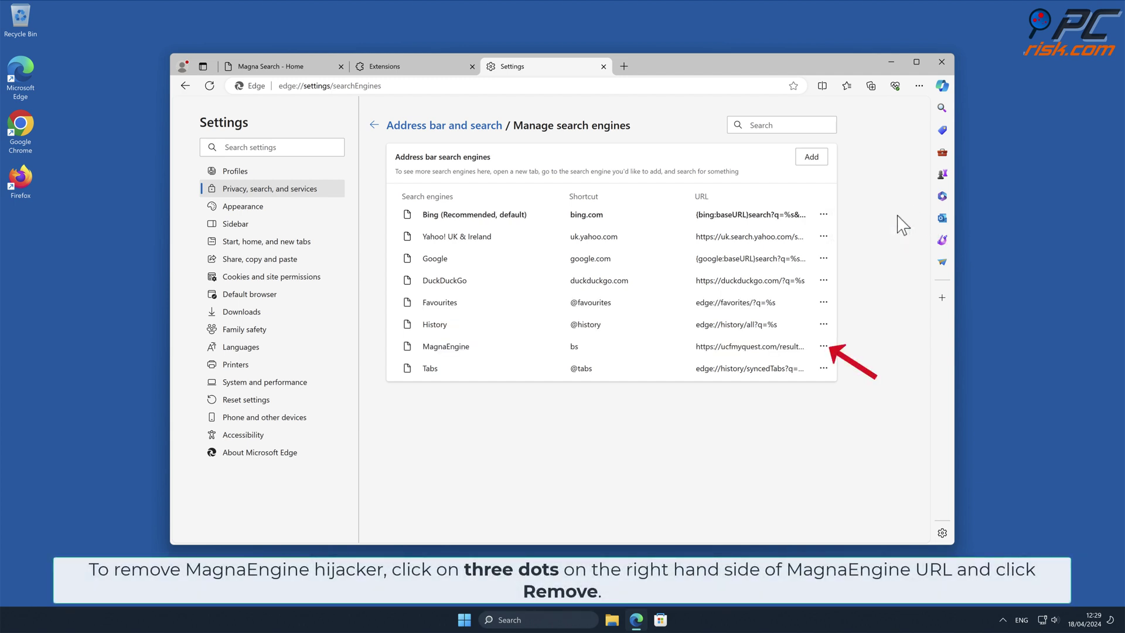
left_click(823, 346)
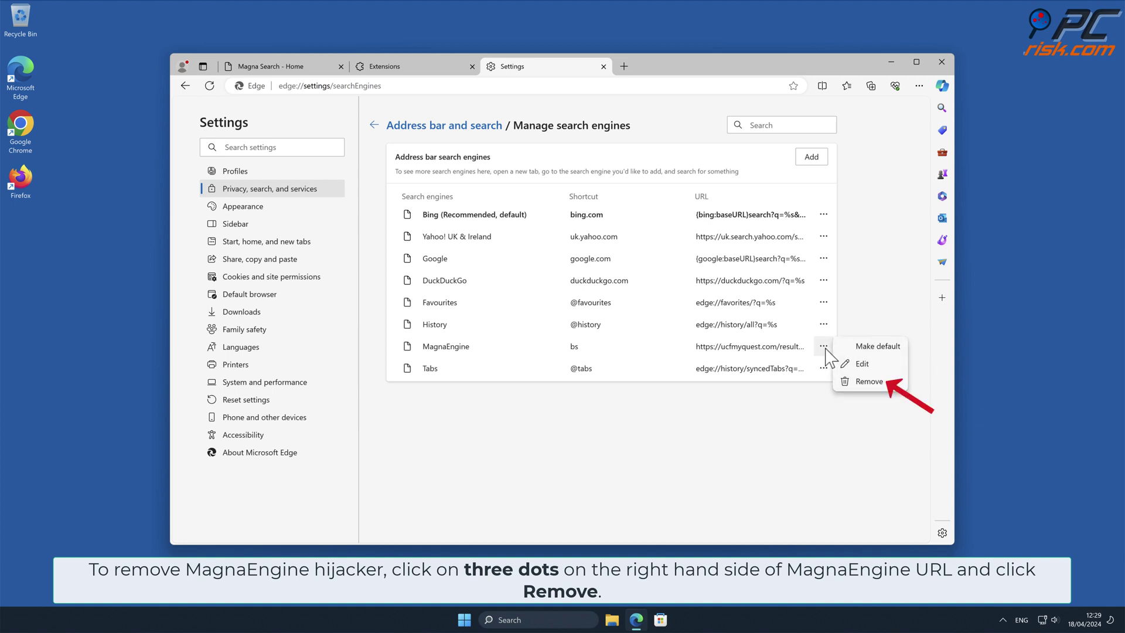
left_click(873, 381)
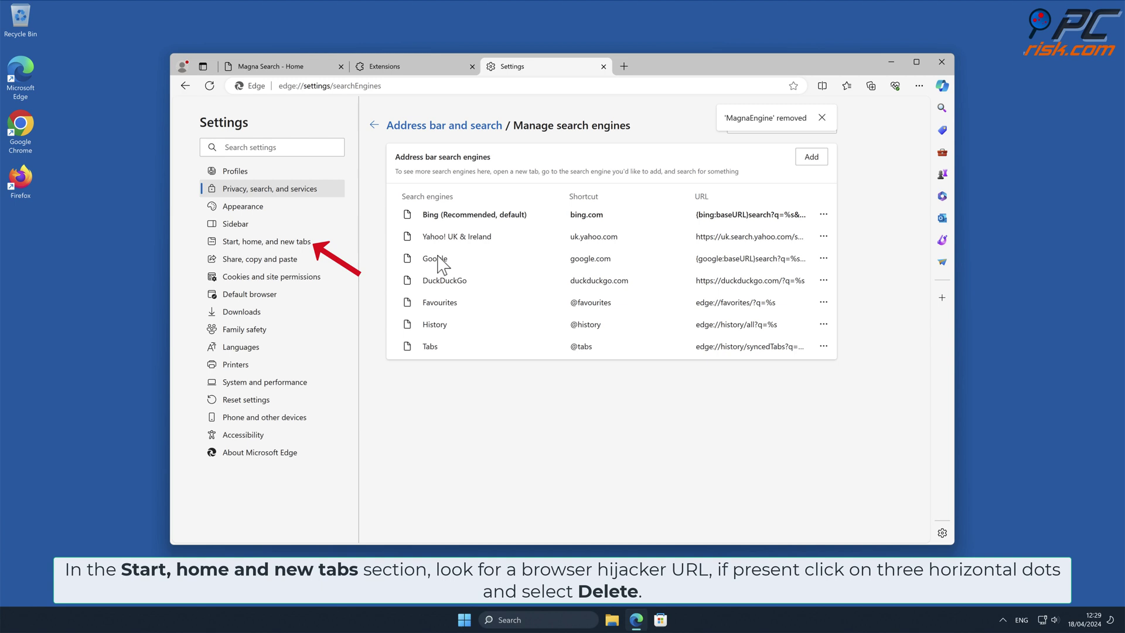
Step: Delete the Magna Search - Home startup page in Edge and close the Edge window
left_click(304, 243)
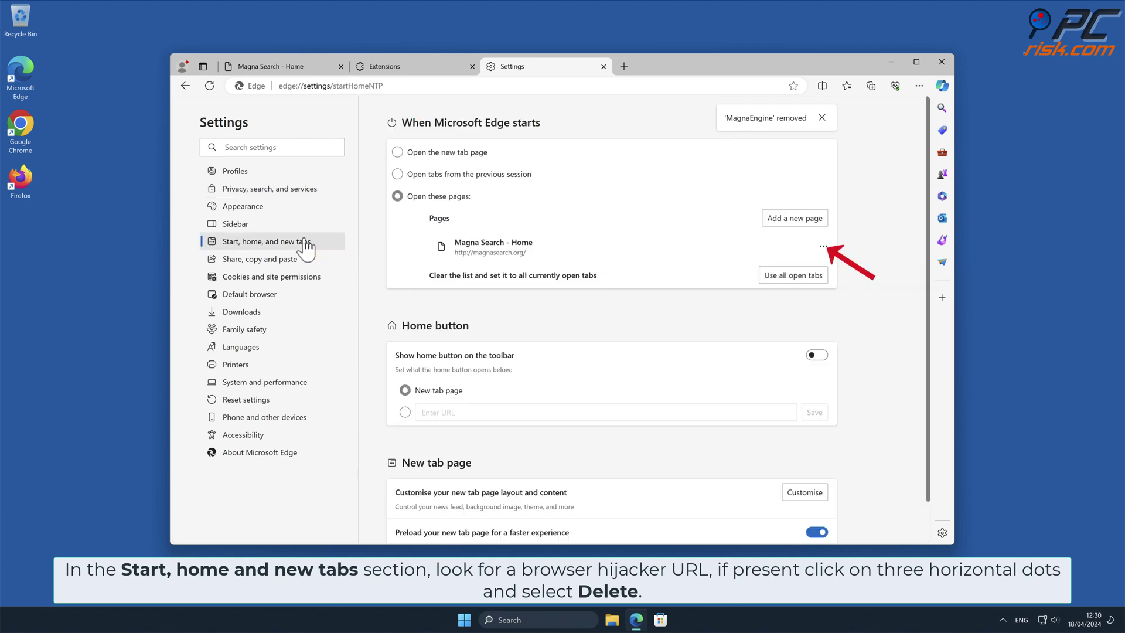
left_click(823, 246)
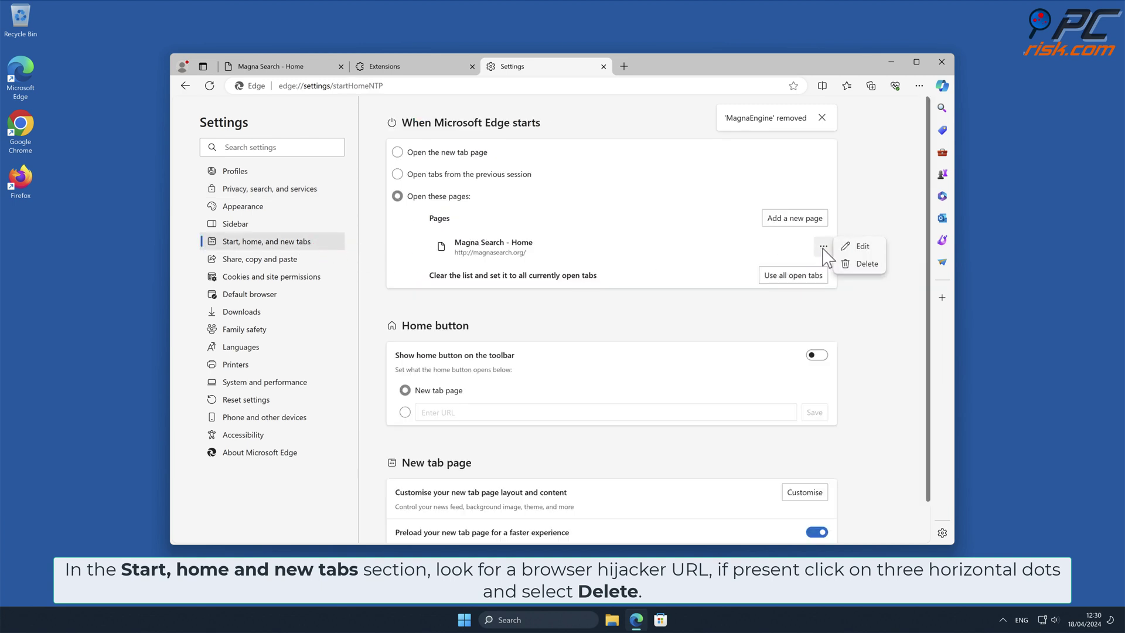
left_click(864, 269)
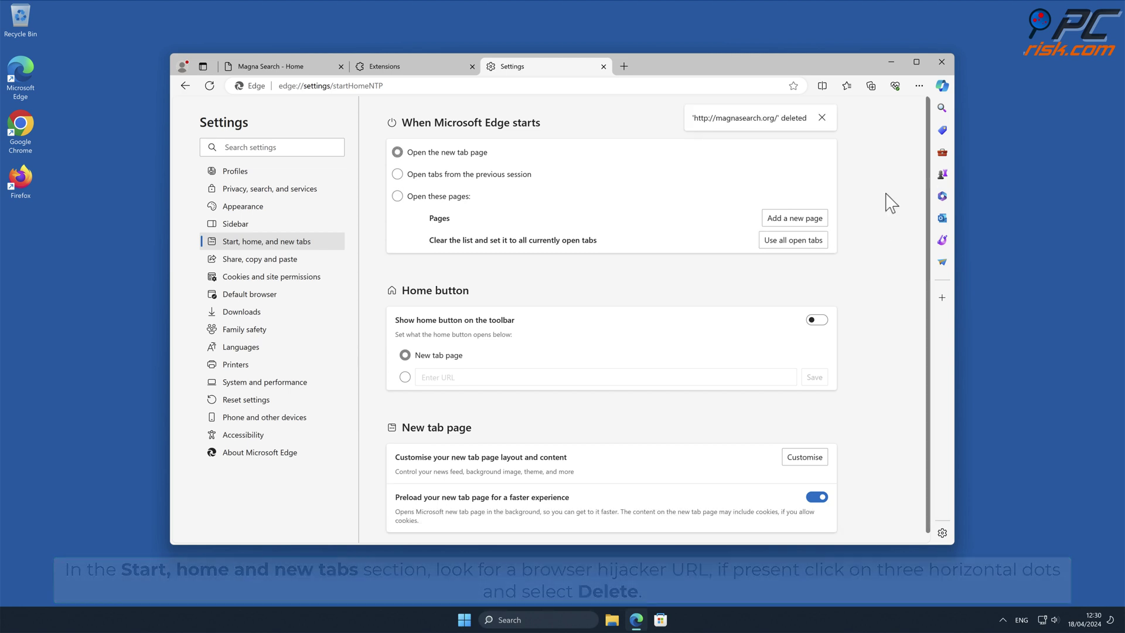
left_click(941, 62)
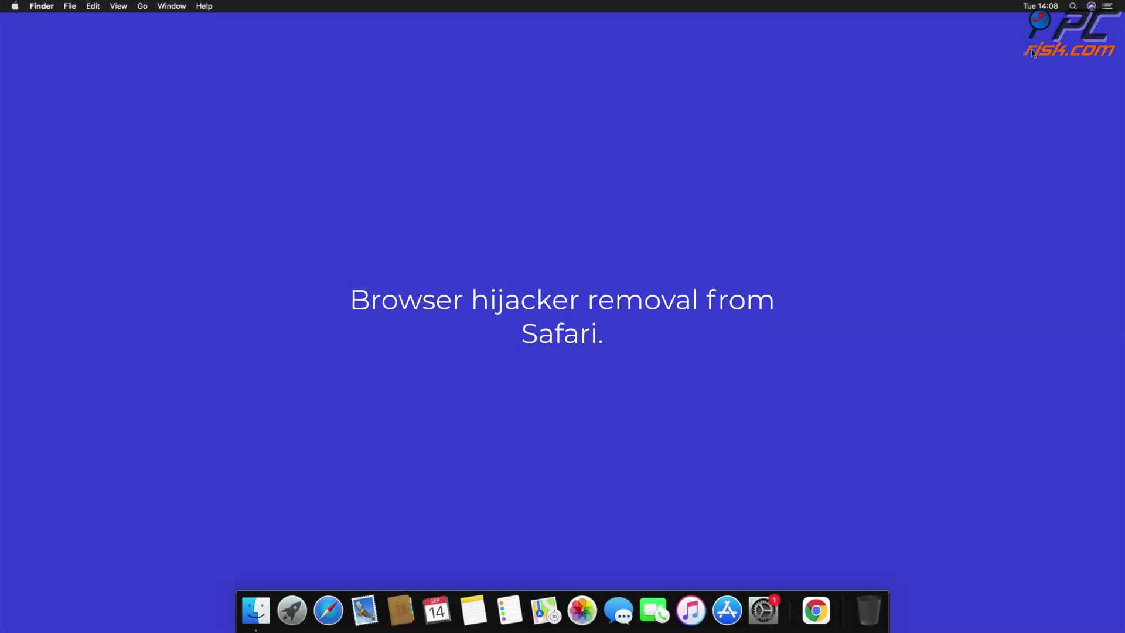
Step: In Safari Preferences, uninstall the Top Results extension and move its app to the Trash
left_click(329, 611)
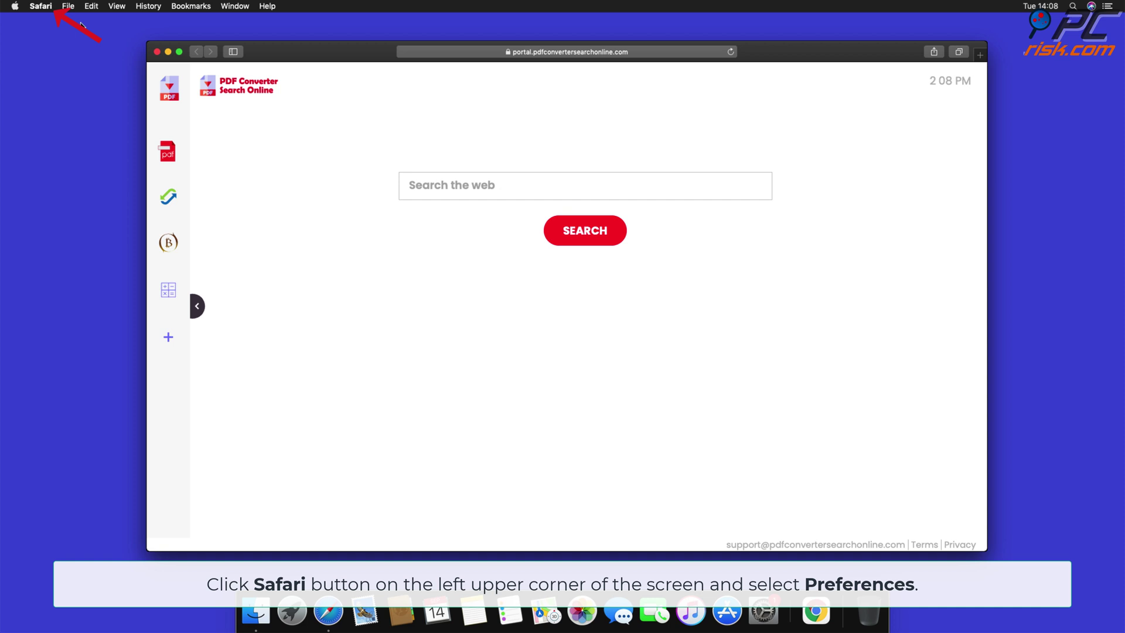
left_click(41, 7)
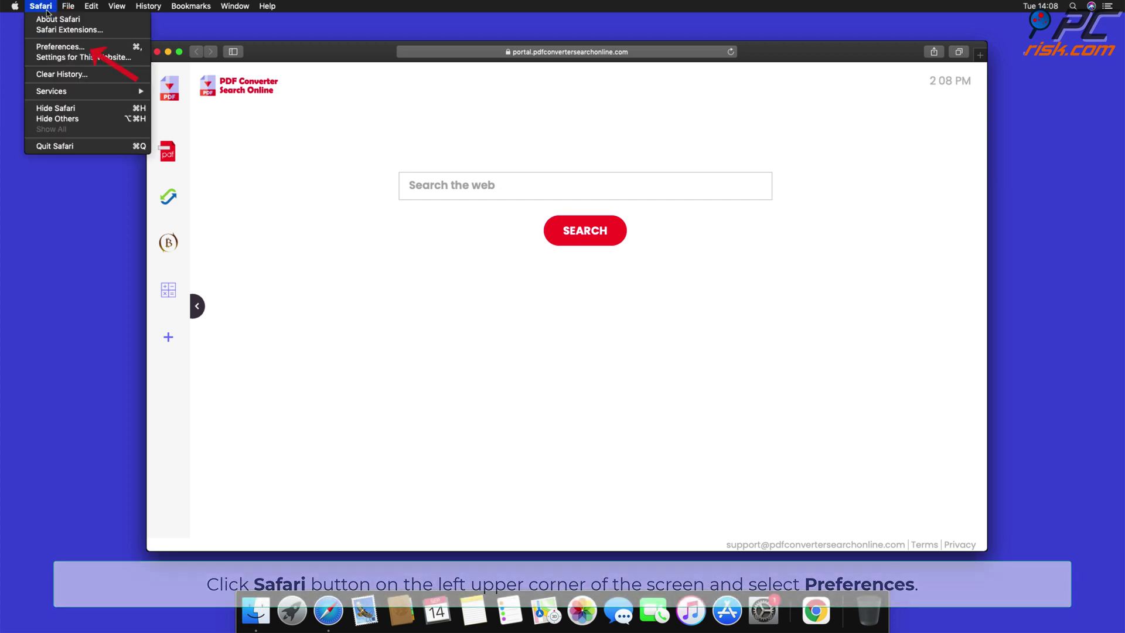
left_click(61, 47)
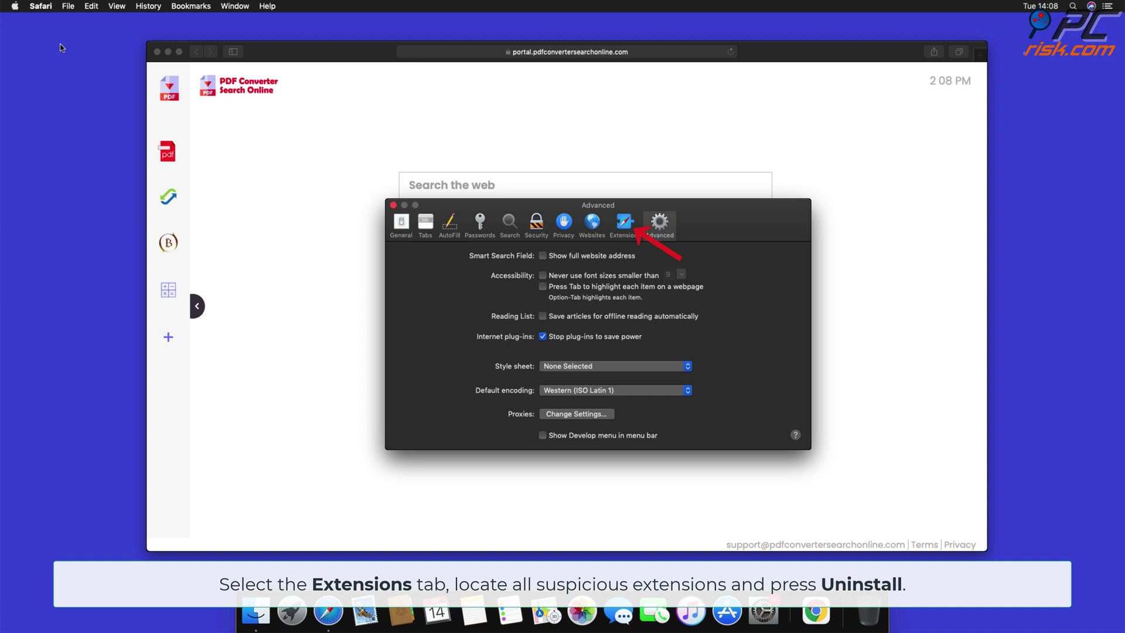
left_click(622, 234)
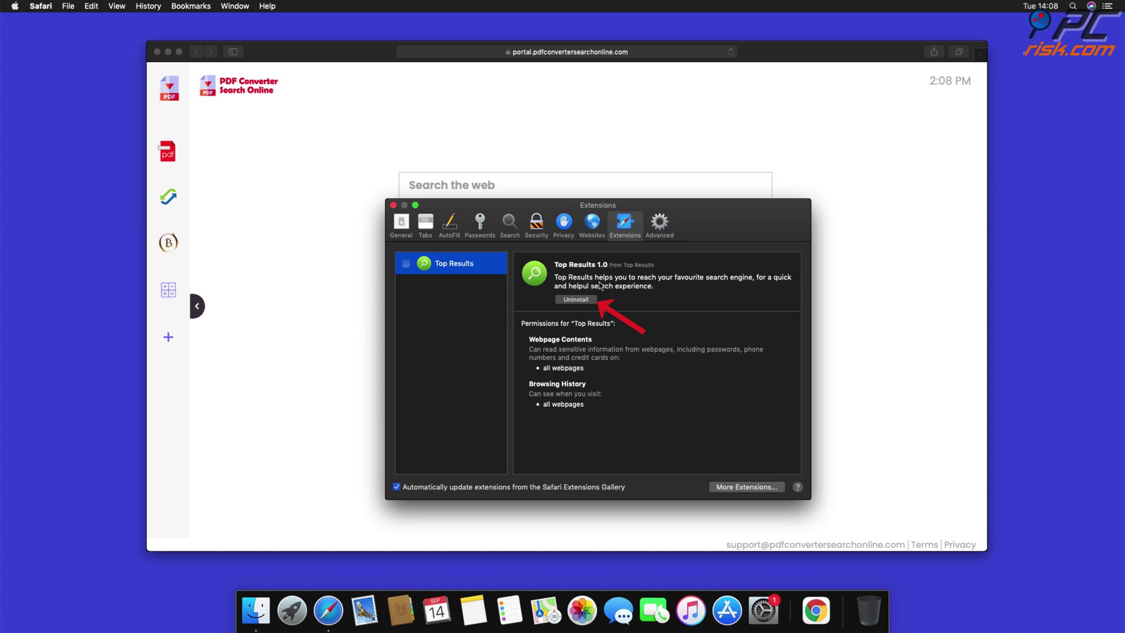
left_click(576, 299)
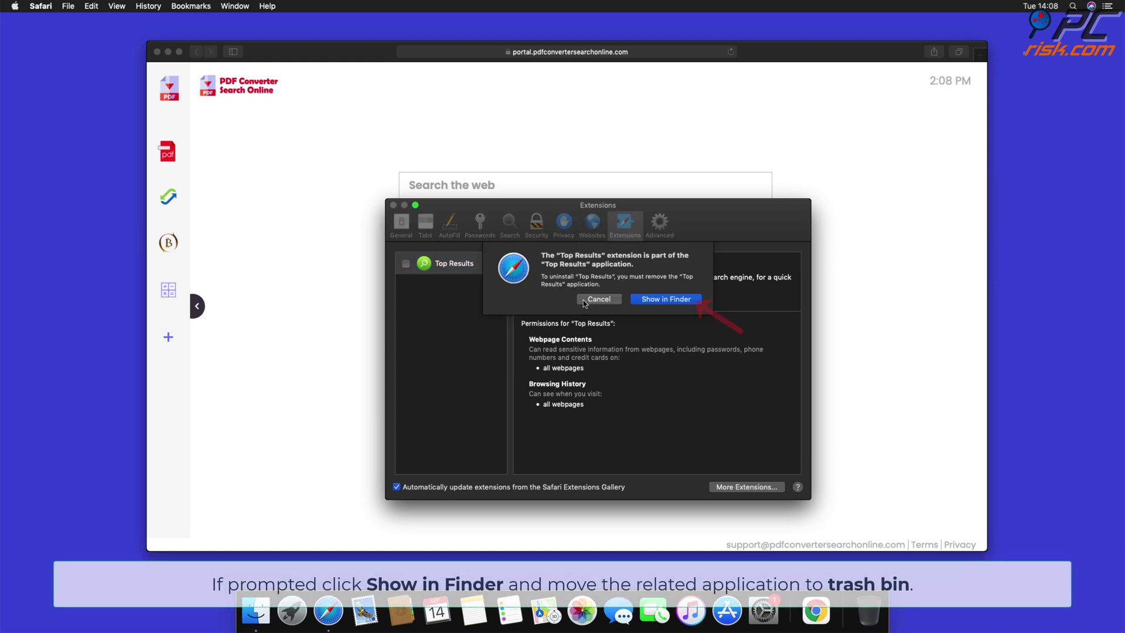
left_click(665, 300)
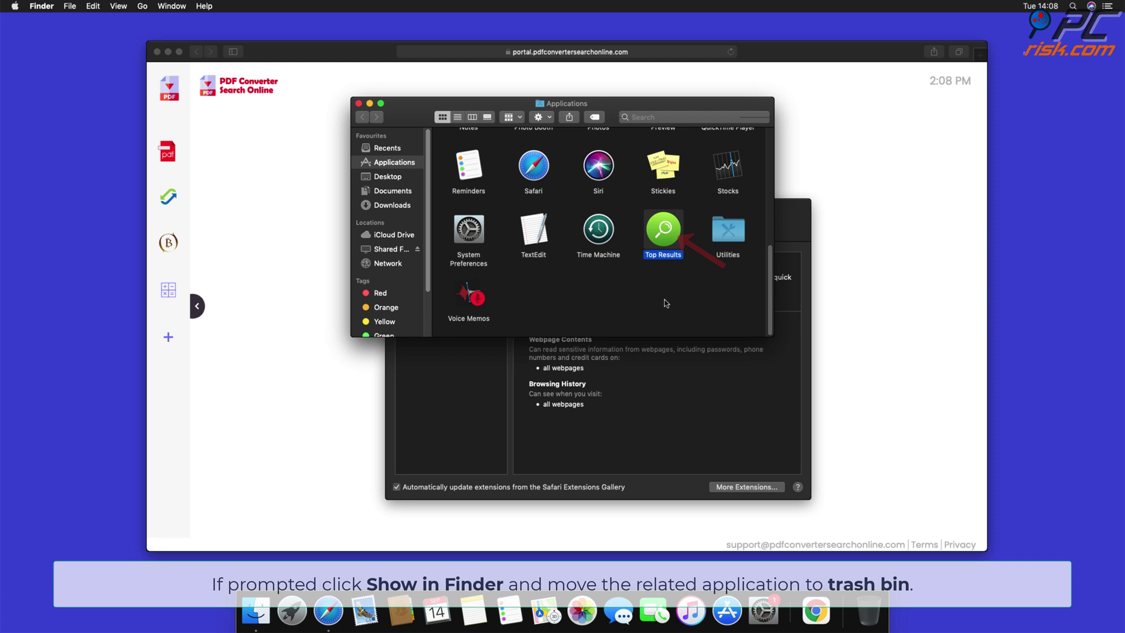
left_click_drag(662, 231, 873, 614)
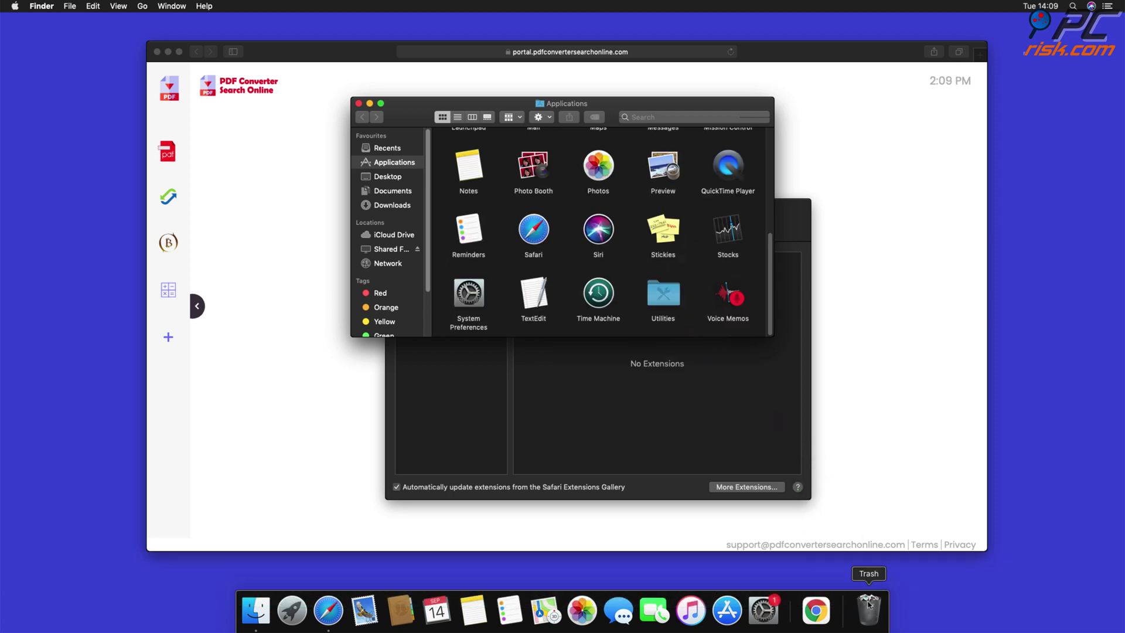
left_click(359, 104)
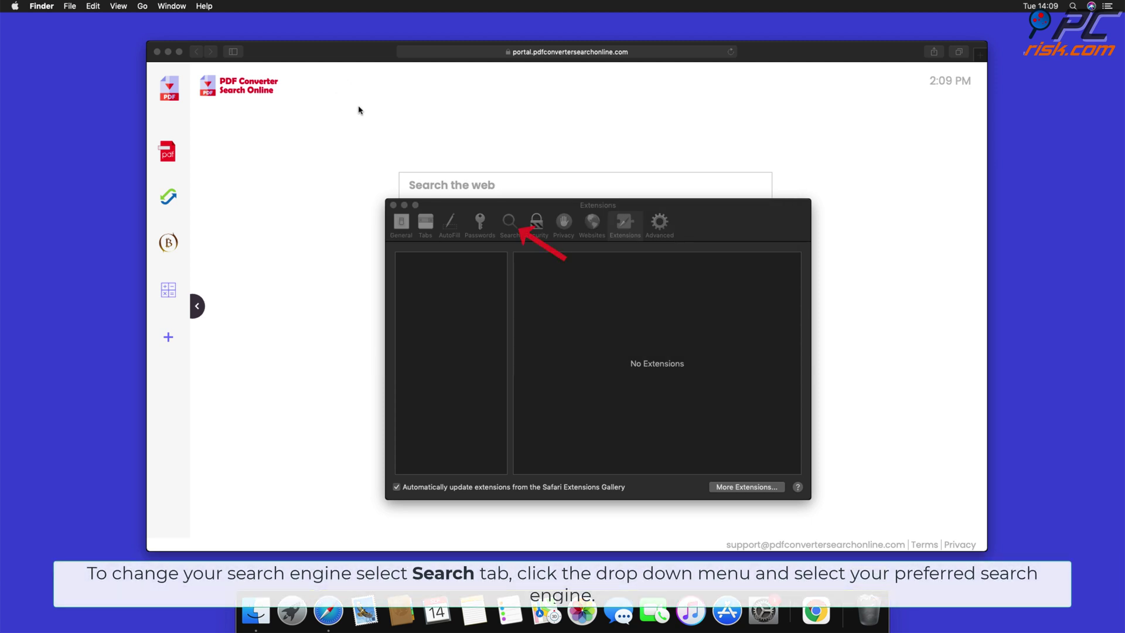
Step: Set Safari's search engine to Google instead of Bing
left_click(508, 225)
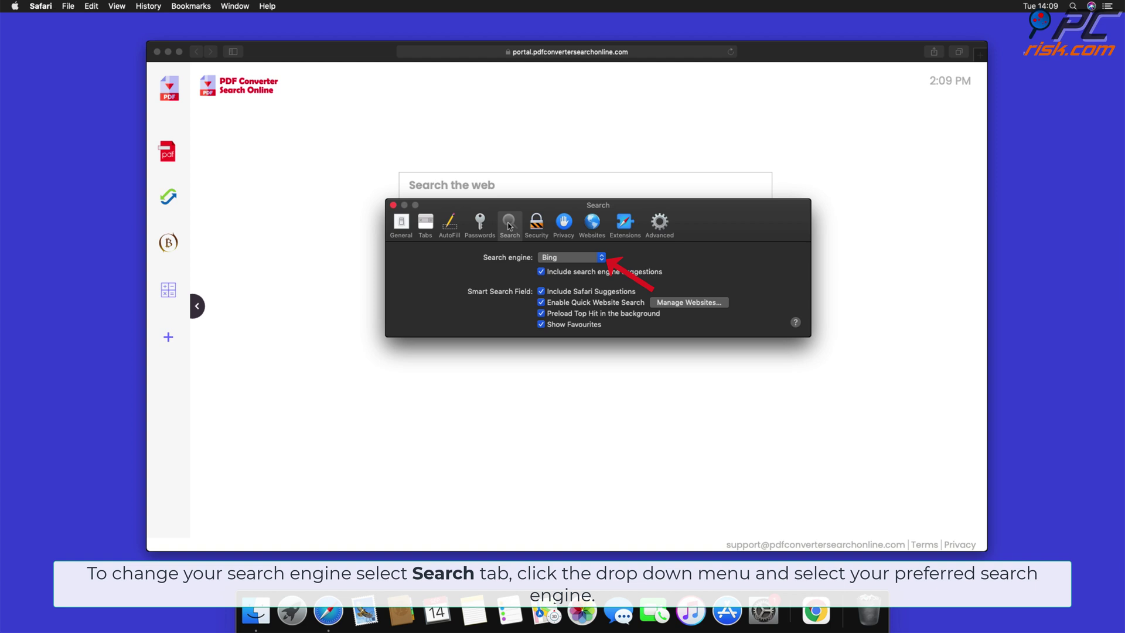
left_click(600, 257)
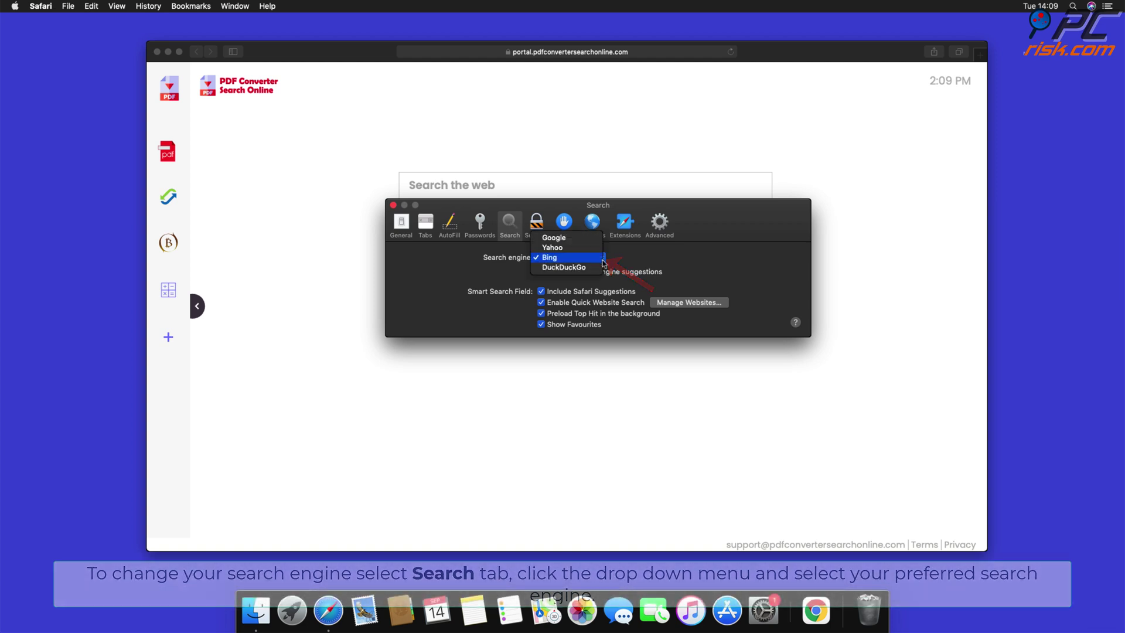
left_click(563, 238)
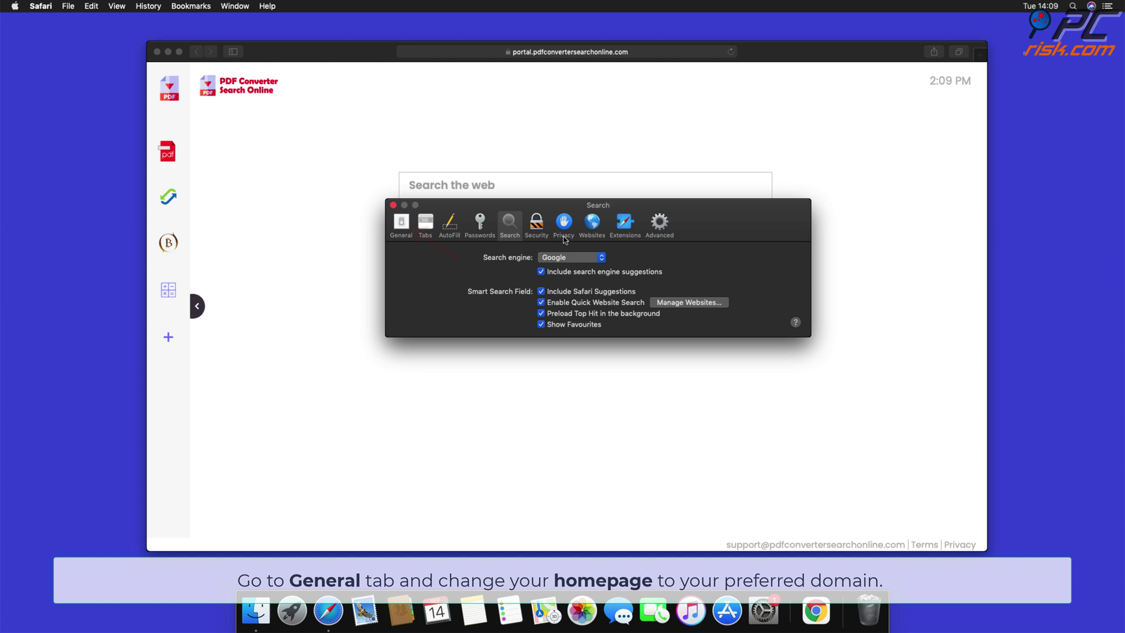
left_click(402, 222)
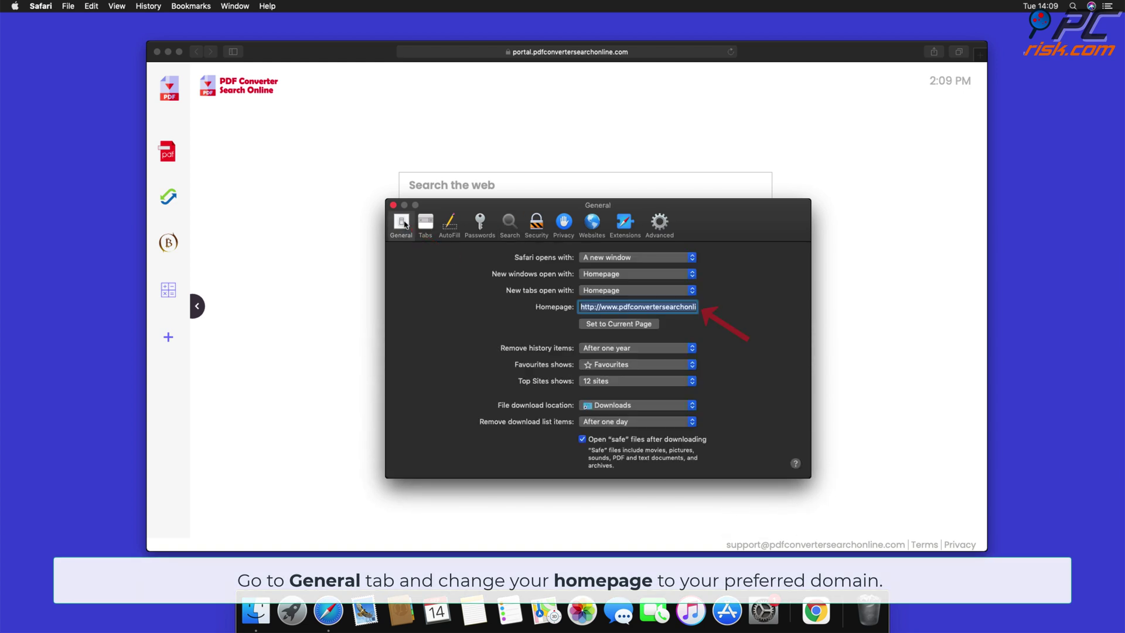
left_click(587, 307)
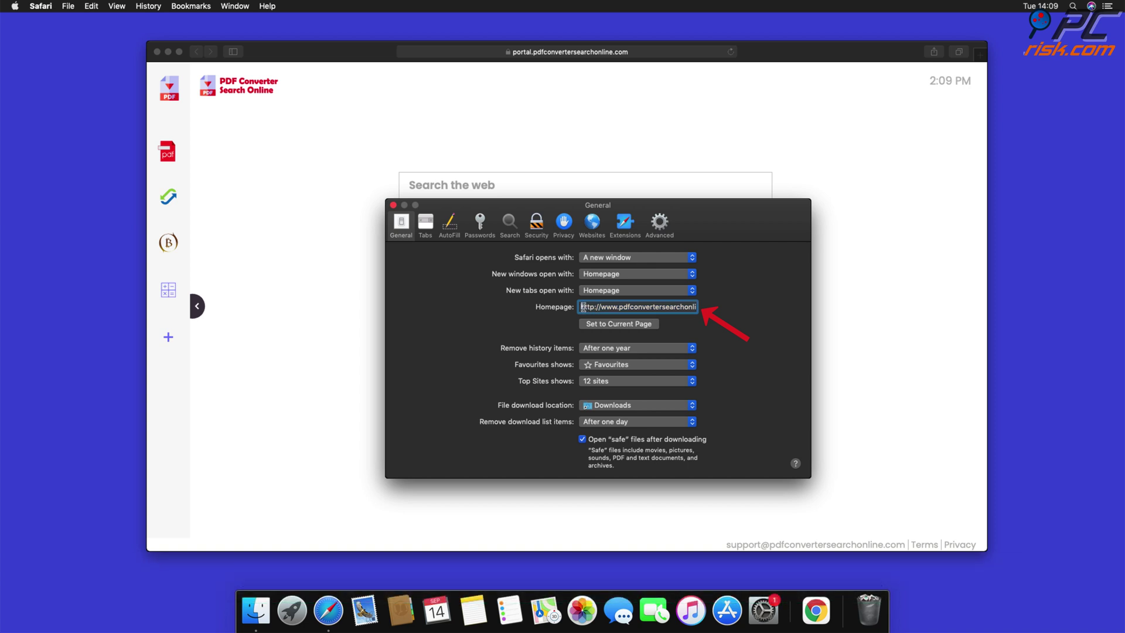
left_click_drag(583, 307, 750, 321)
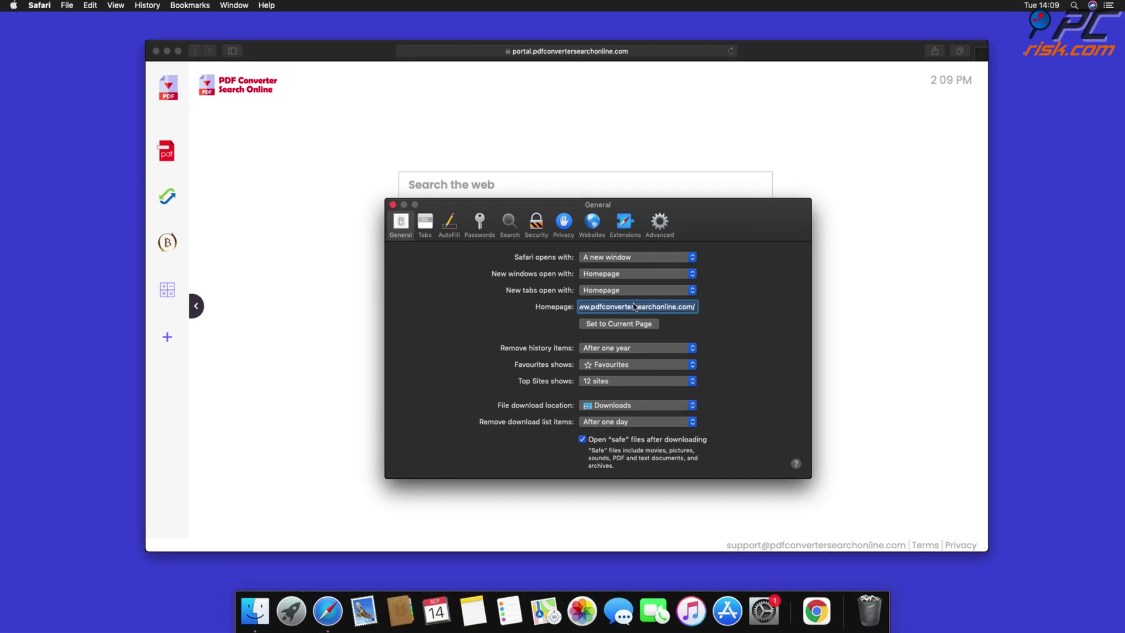
key("BackSpace")
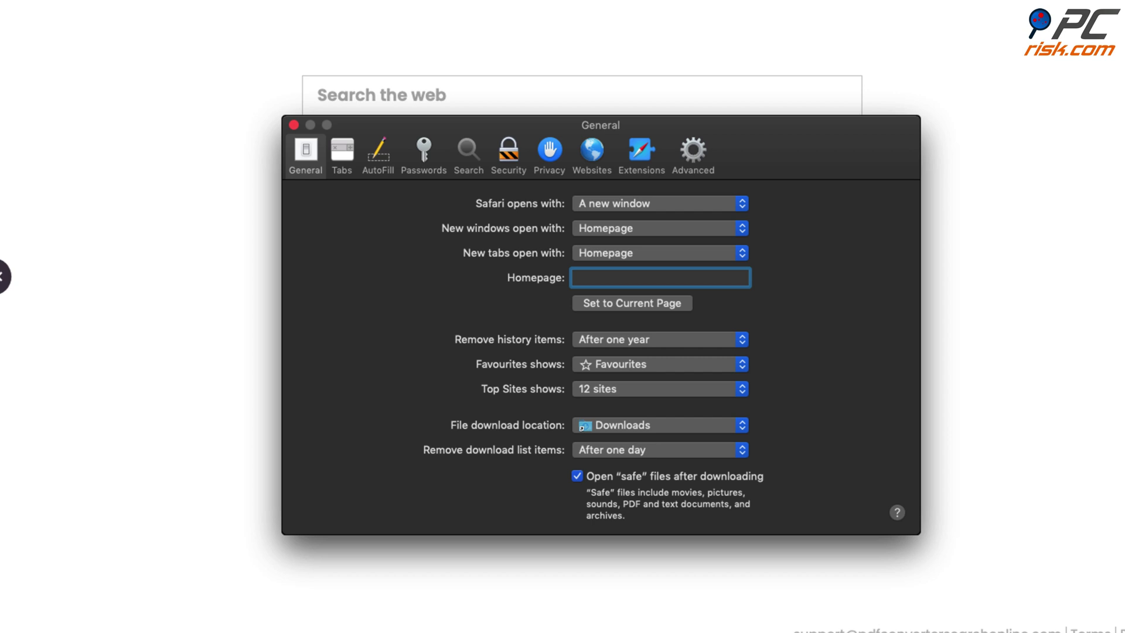
type("www.google.com")
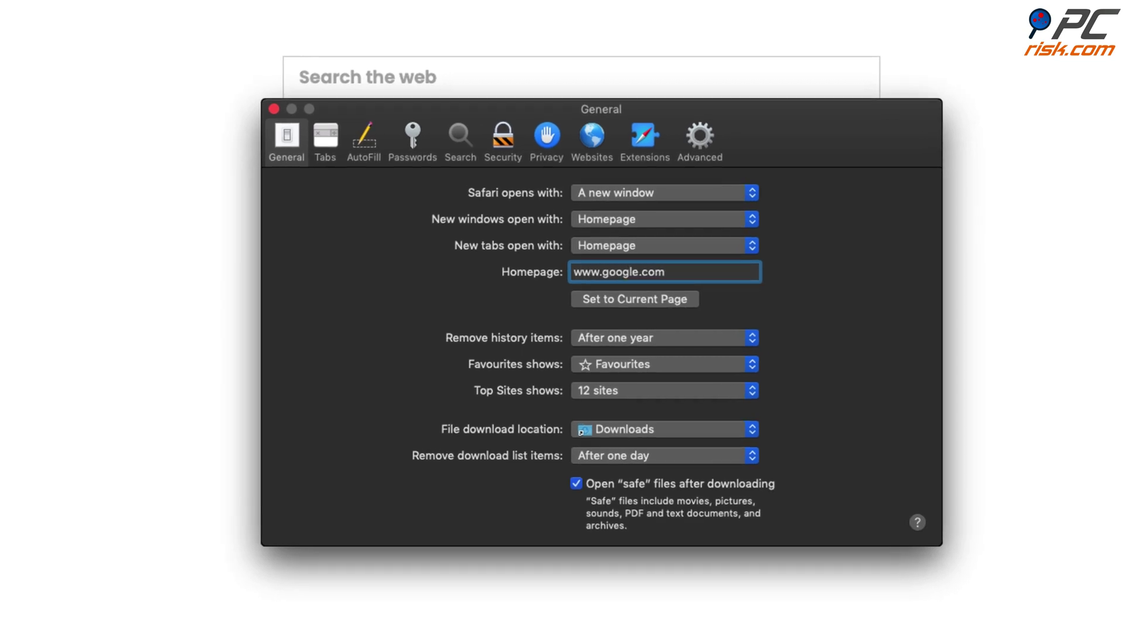
key("Return")
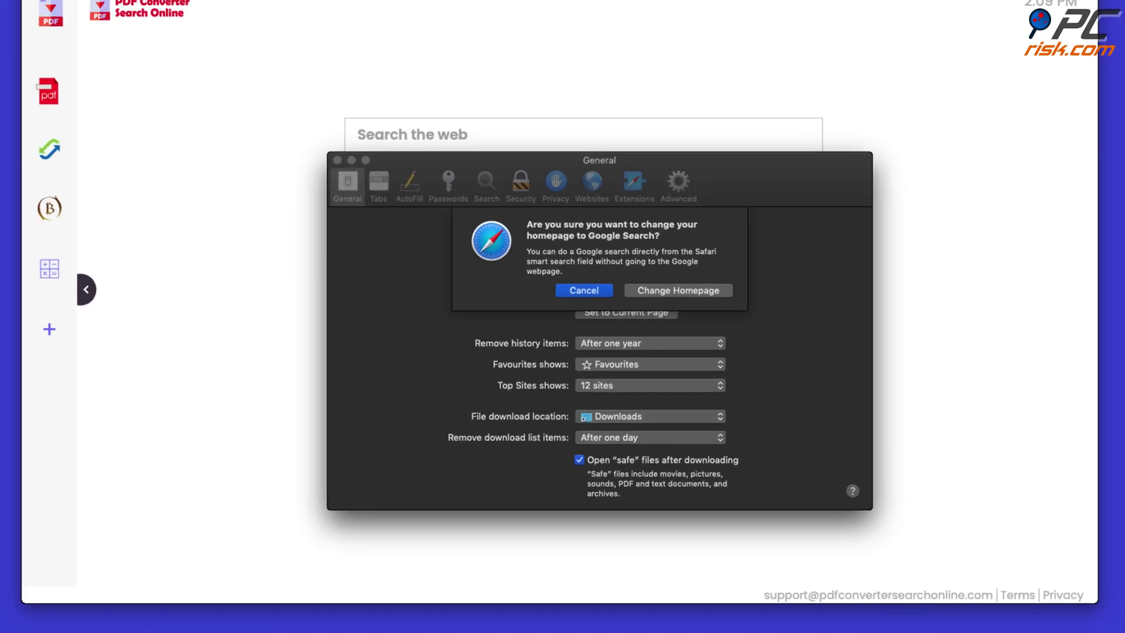
left_click(704, 290)
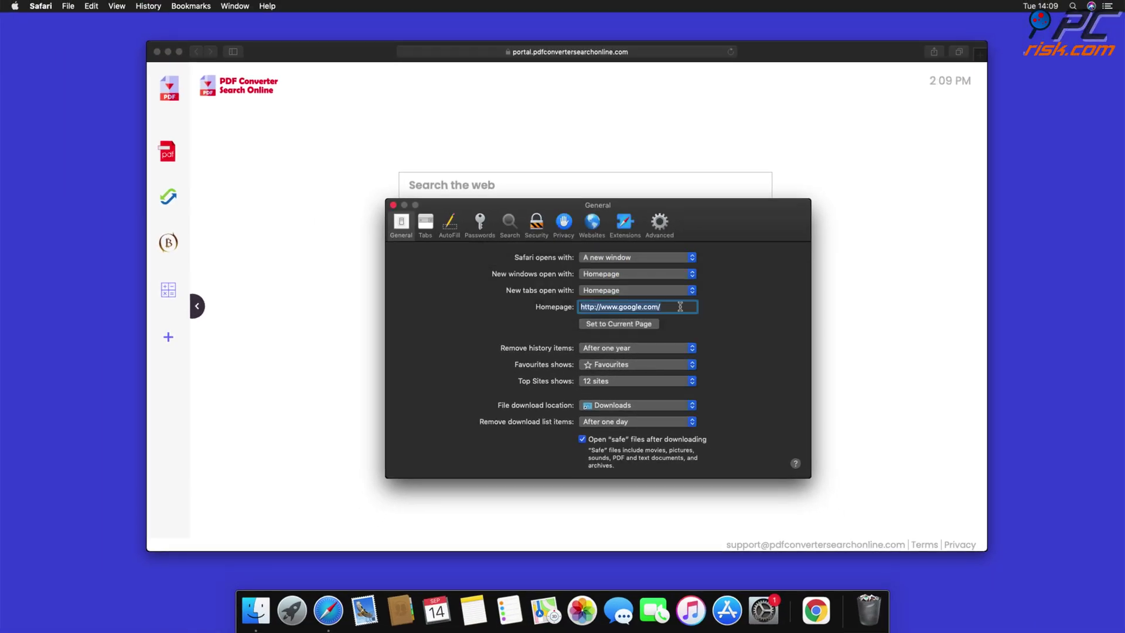
left_click(393, 206)
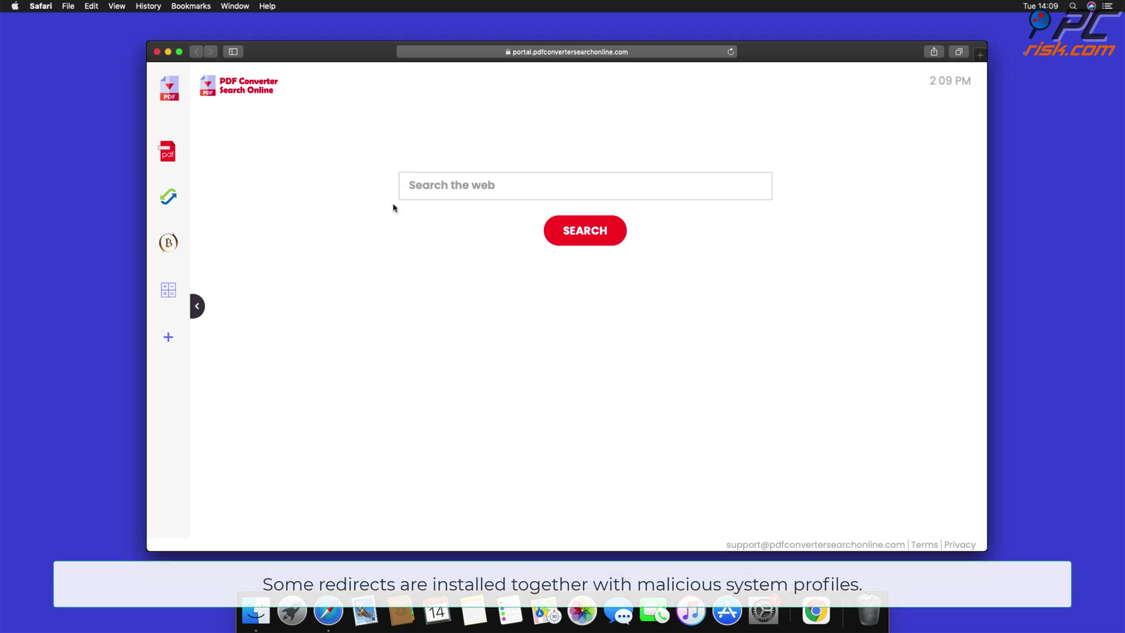
Step: Close Safari and remove the user and device TEST PROFILE profiles in System Preferences > Profiles
left_click(156, 52)
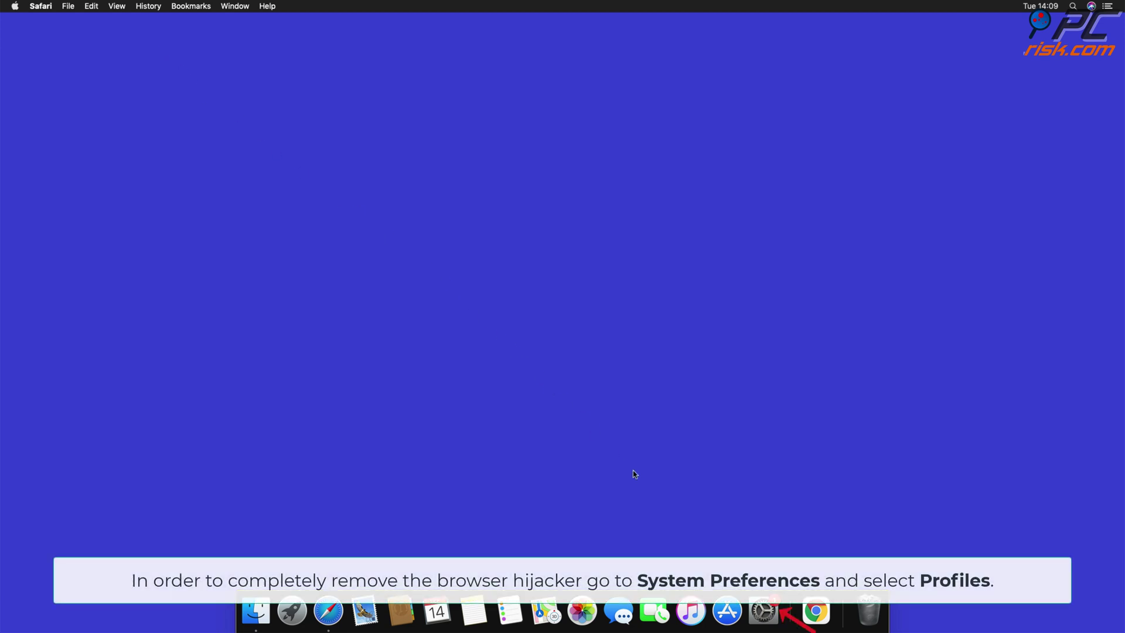
left_click(762, 611)
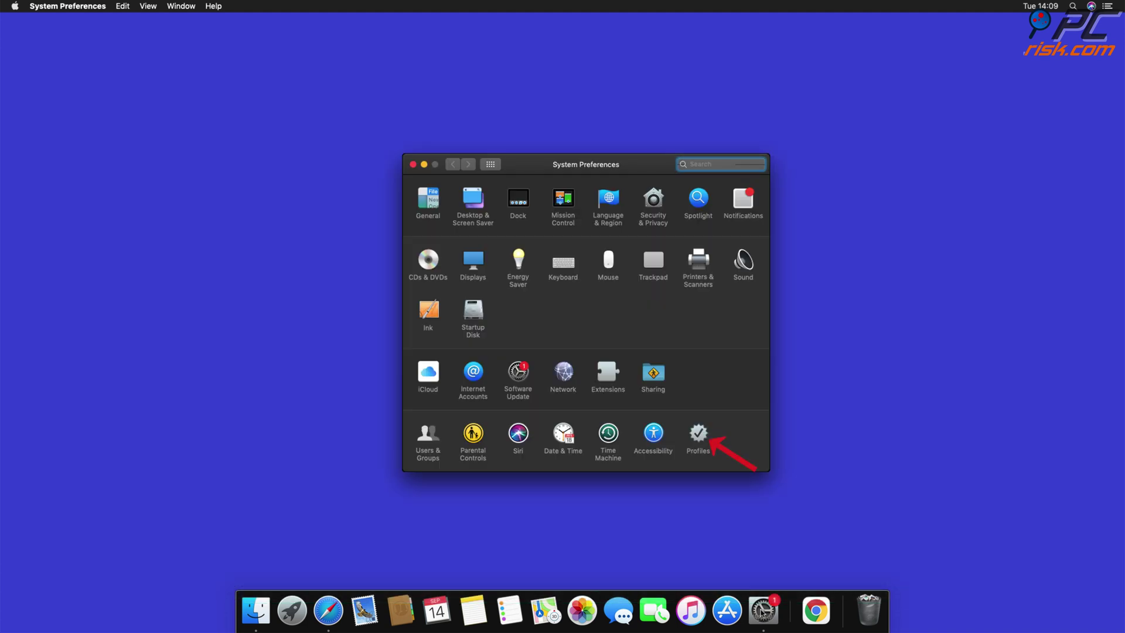
left_click(701, 457)
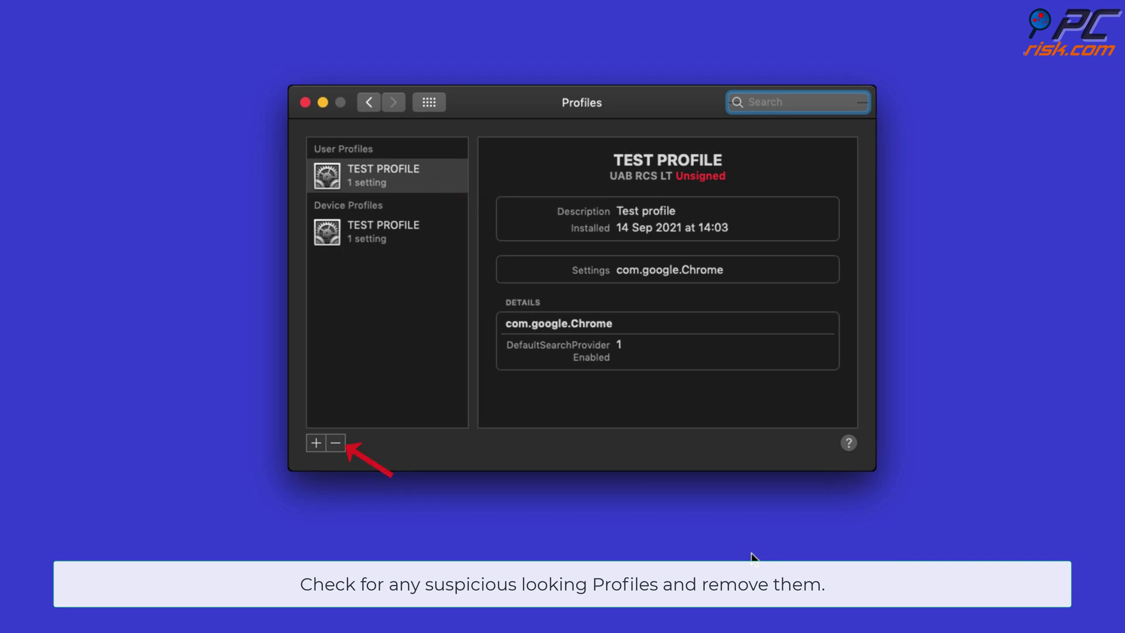
left_click(335, 443)
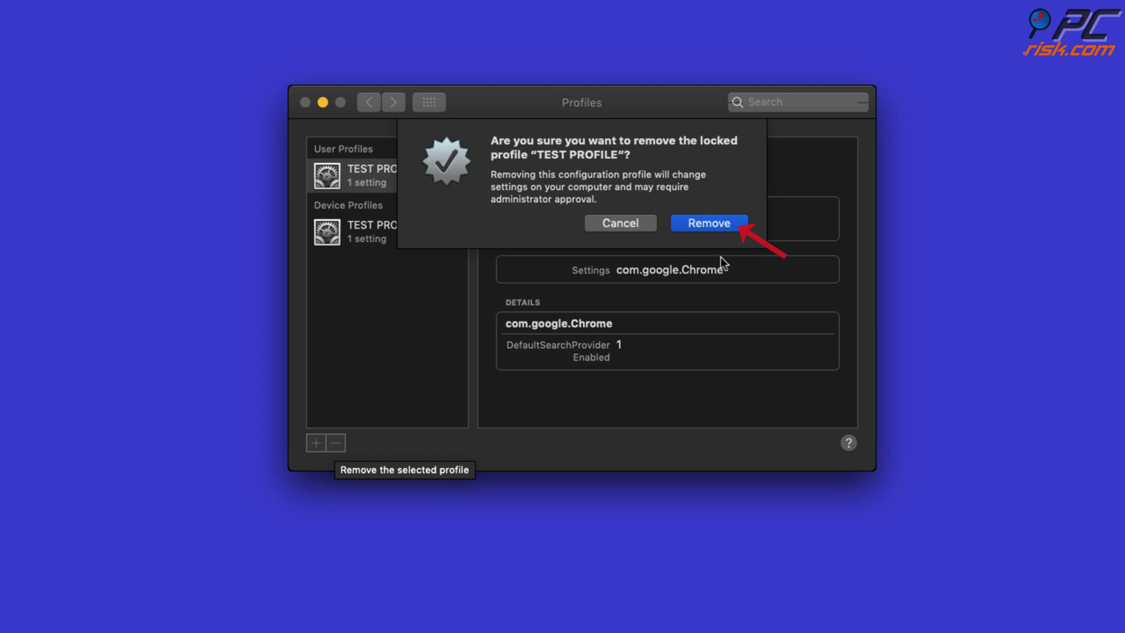
left_click(720, 230)
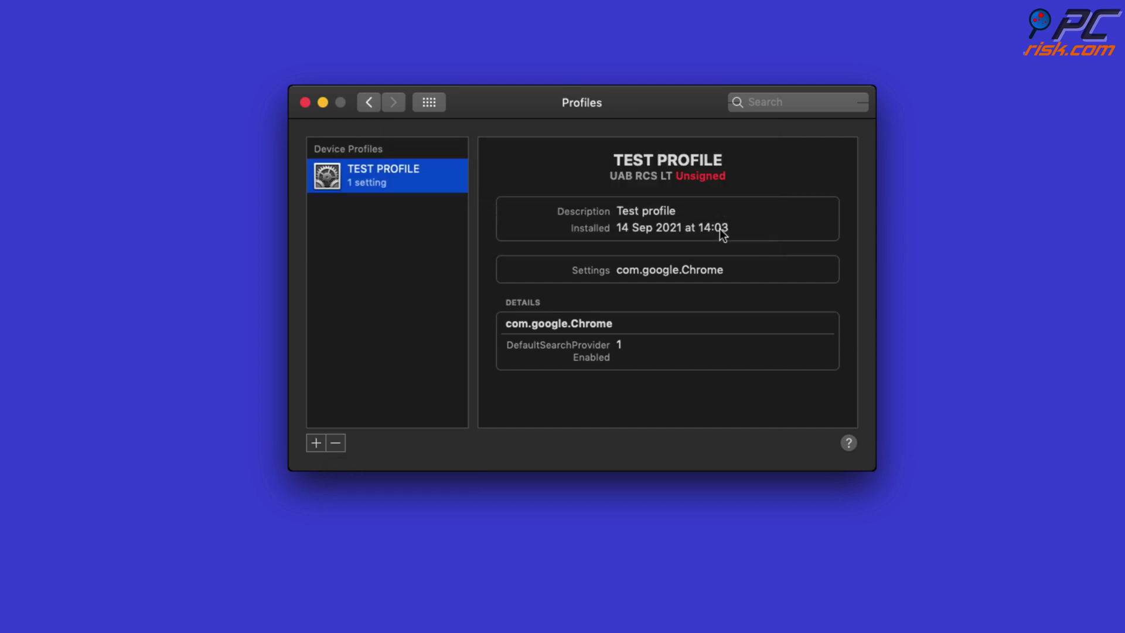
left_click(343, 443)
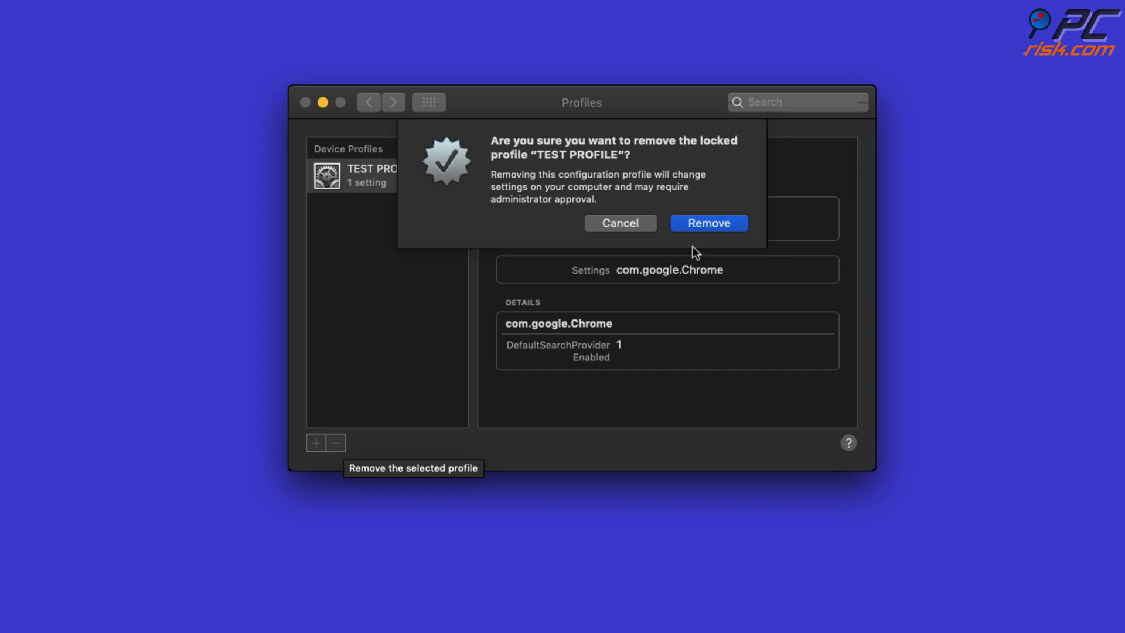
left_click(701, 225)
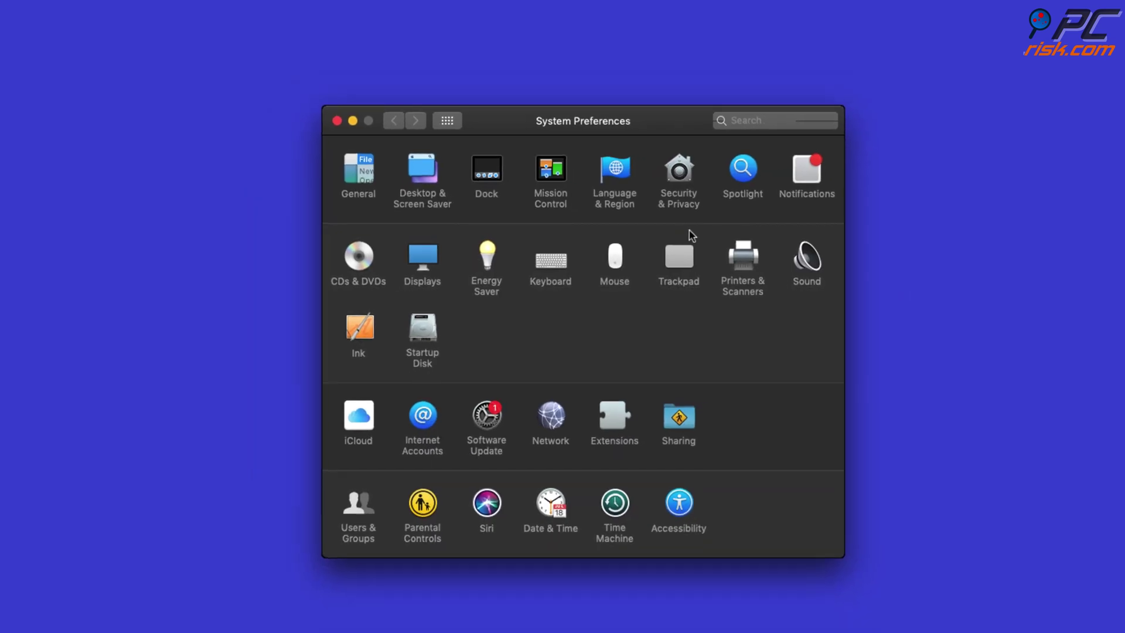
Step: Quit System Preferences, open Firefox, and remove the Safe Browsing extension from Add-ons and themes
key("super+q")
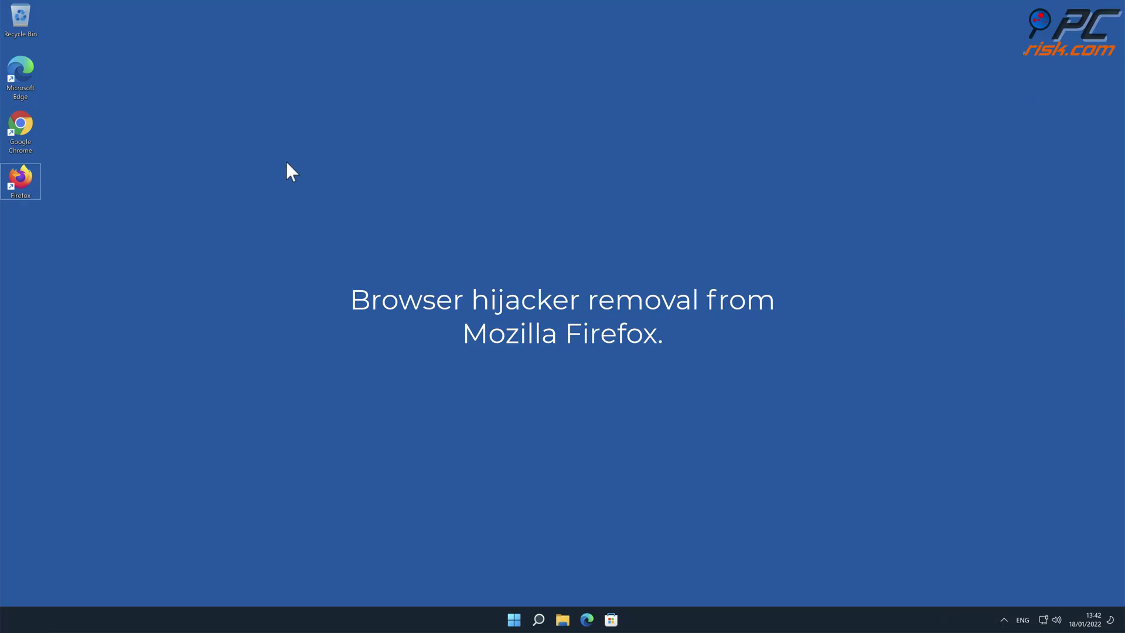
double_click(29, 179)
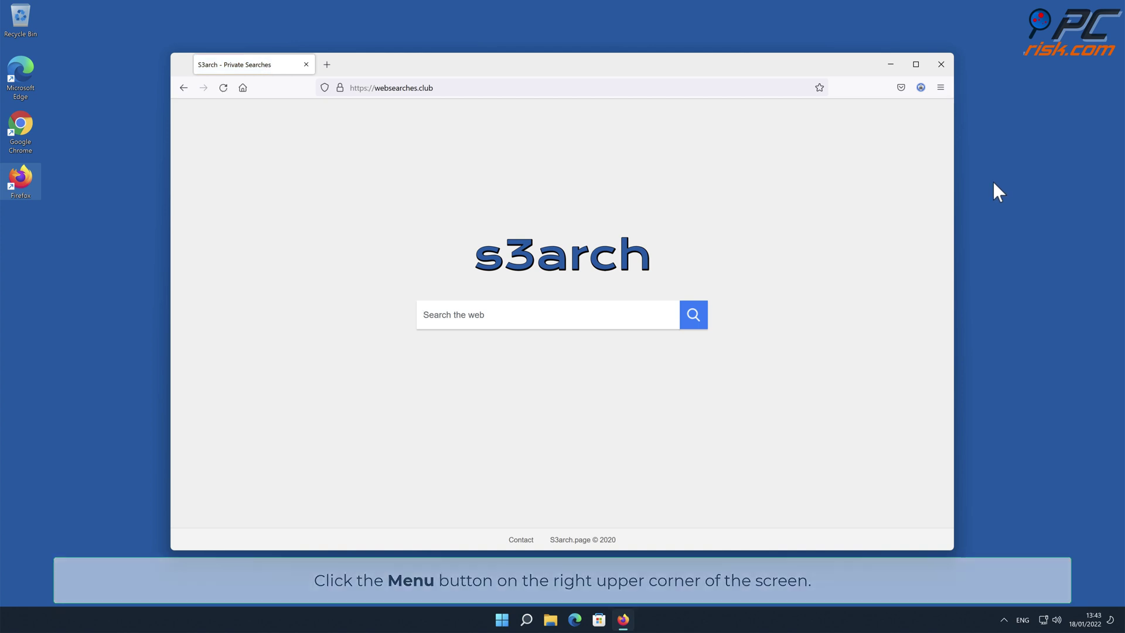
left_click(941, 87)
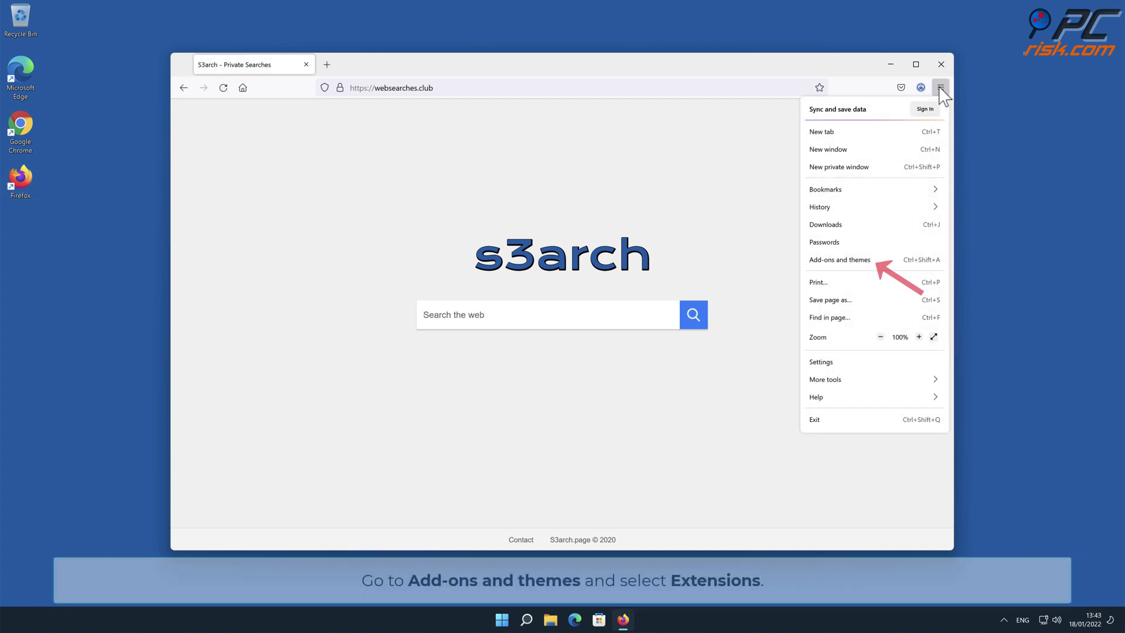
left_click(884, 261)
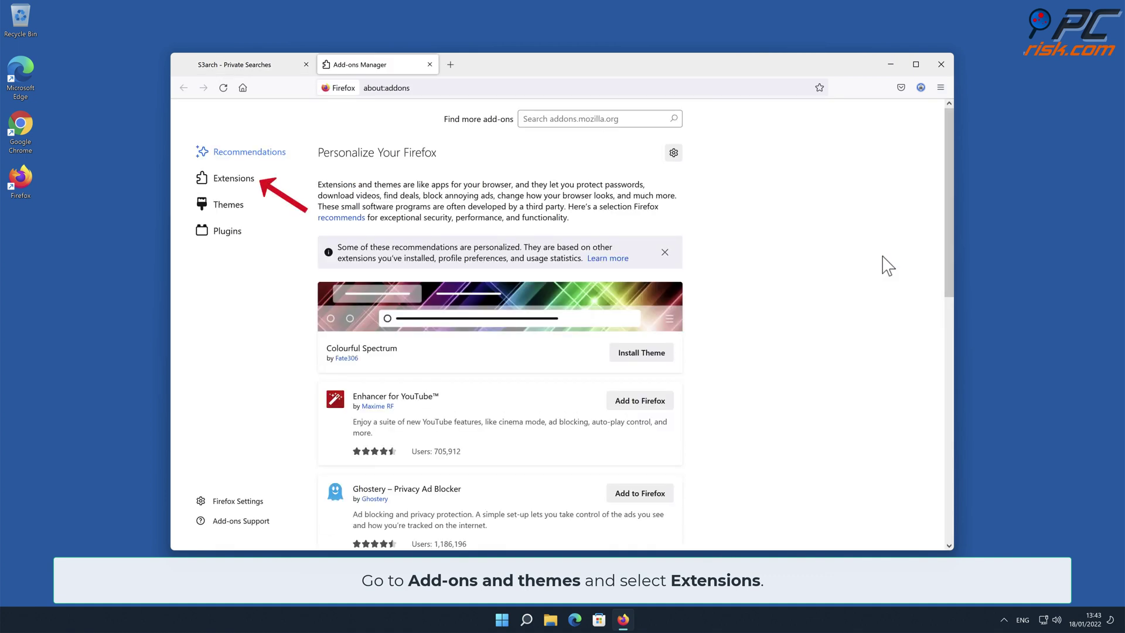
left_click(251, 181)
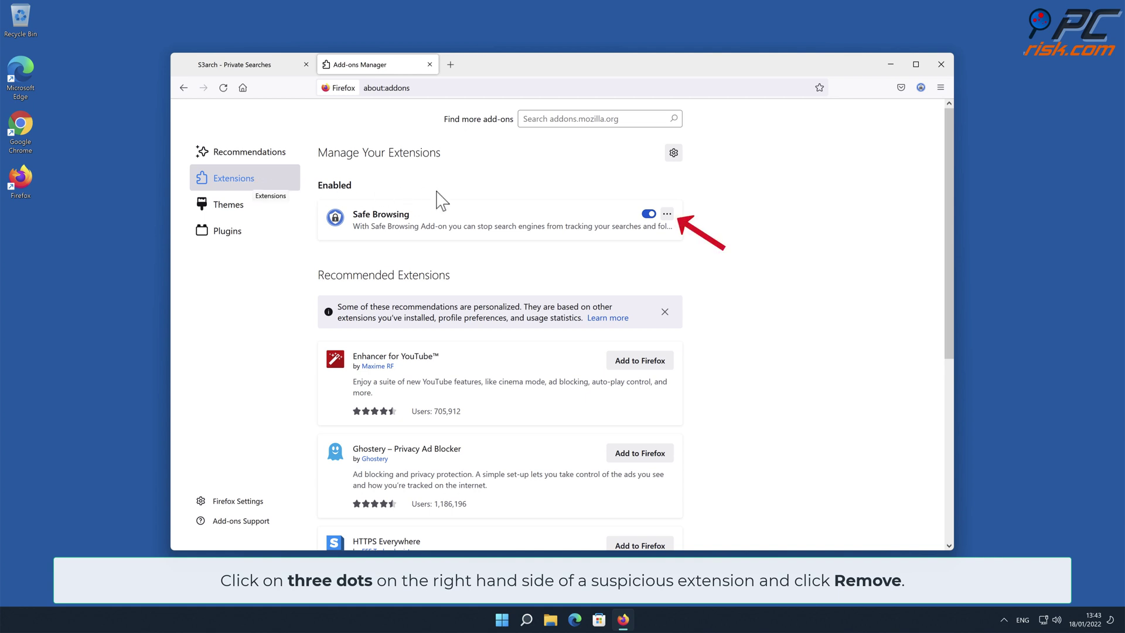
left_click(667, 214)
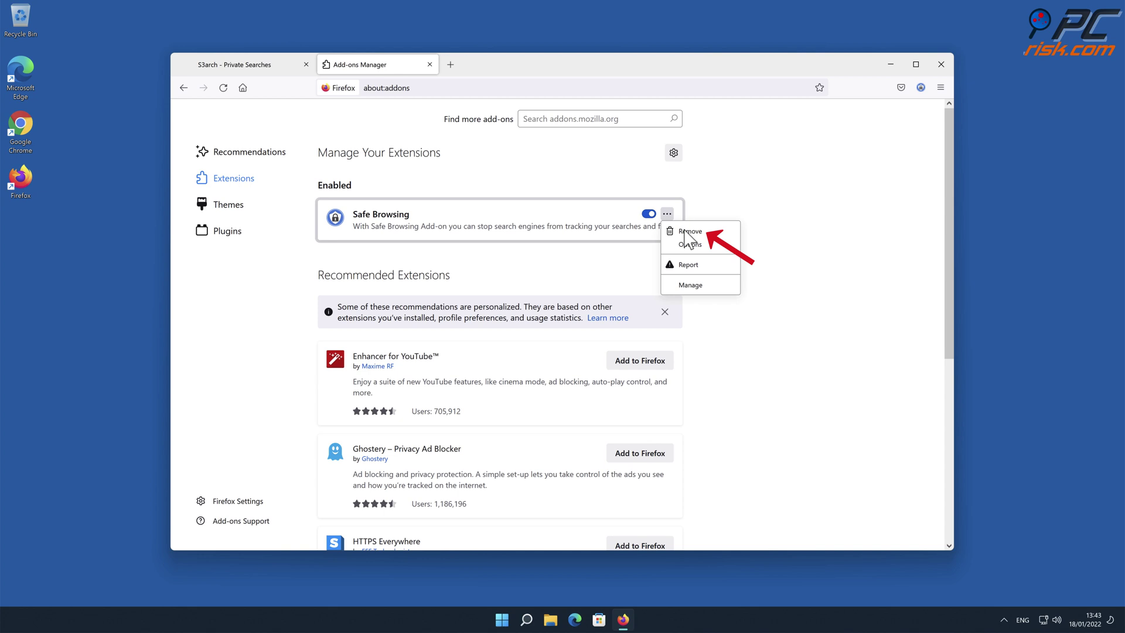
left_click(689, 232)
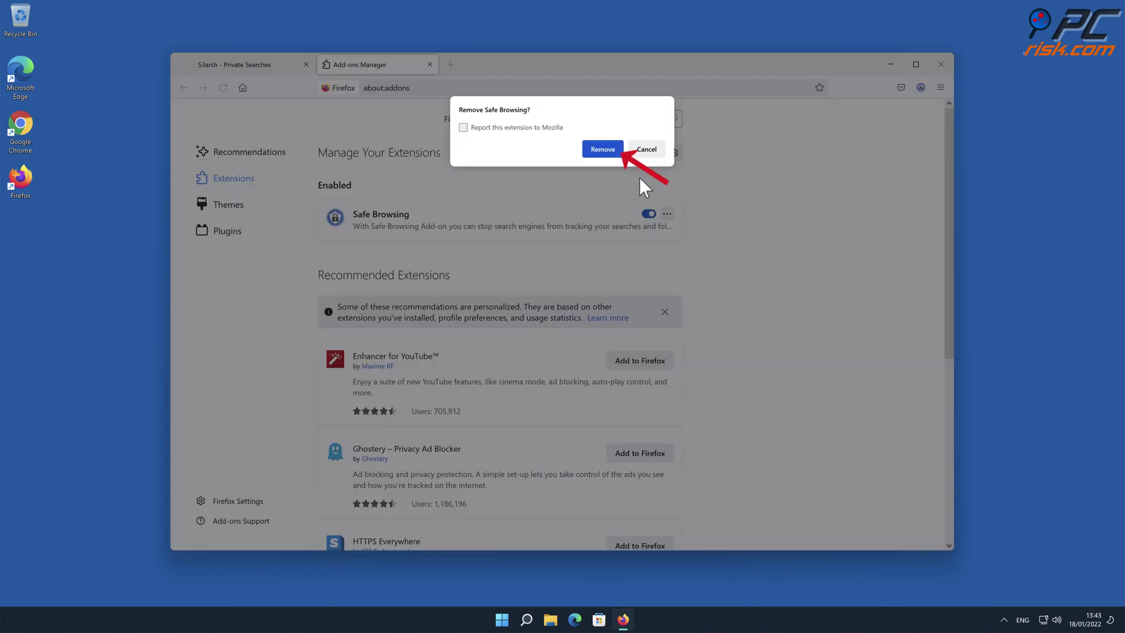
left_click(610, 152)
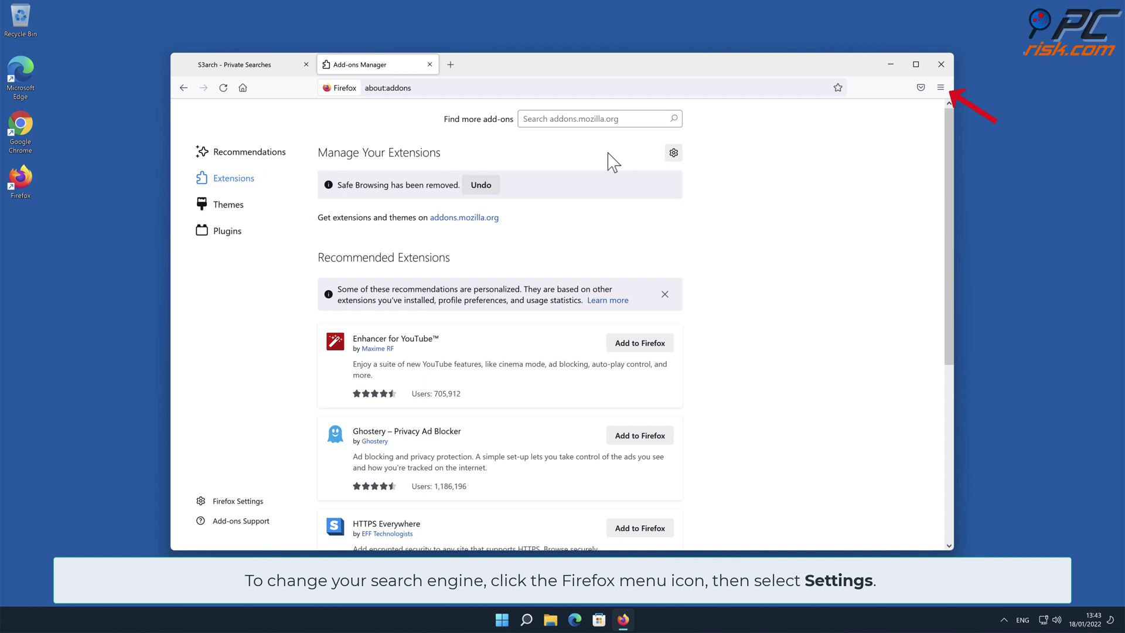
Step: Change Firefox's default search engine from Amazon.com to Google in Search settings
left_click(940, 88)
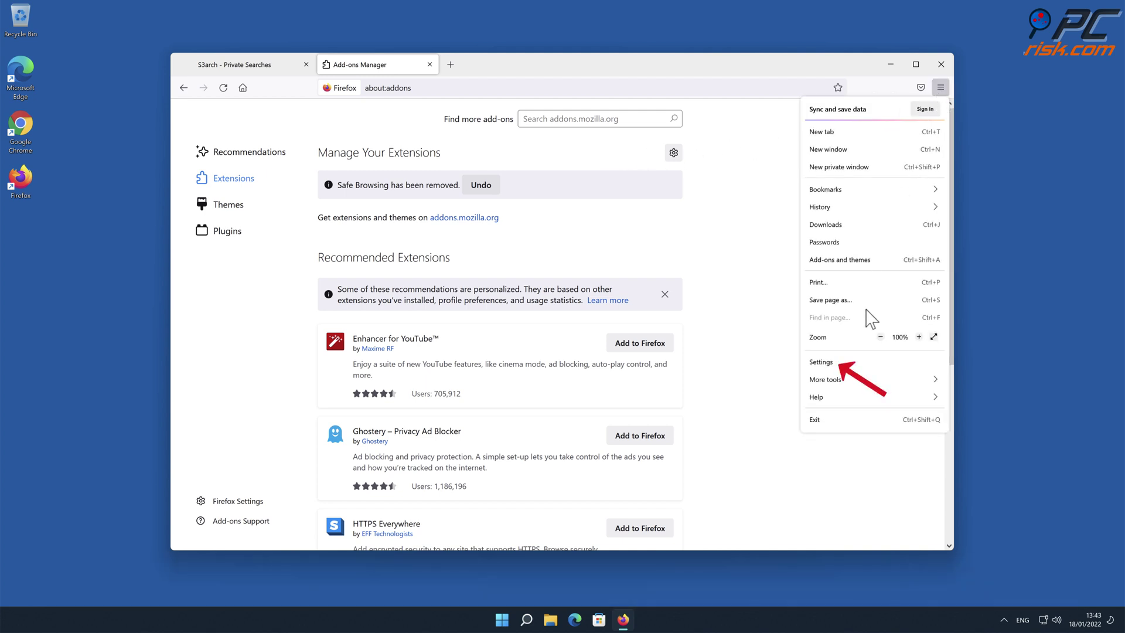
left_click(837, 366)
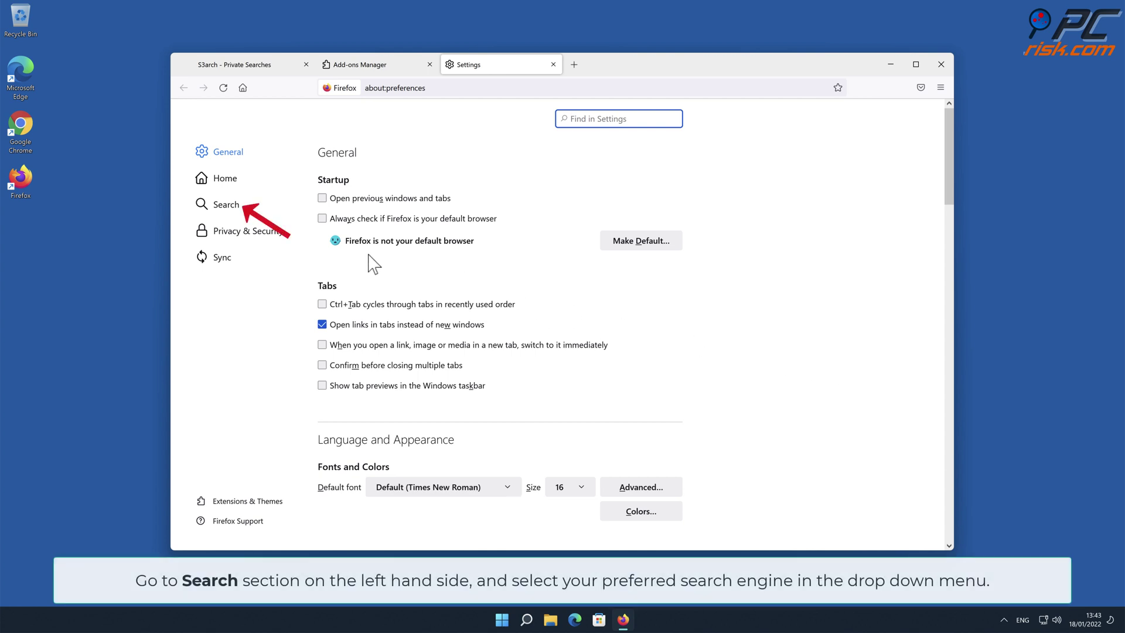
left_click(225, 206)
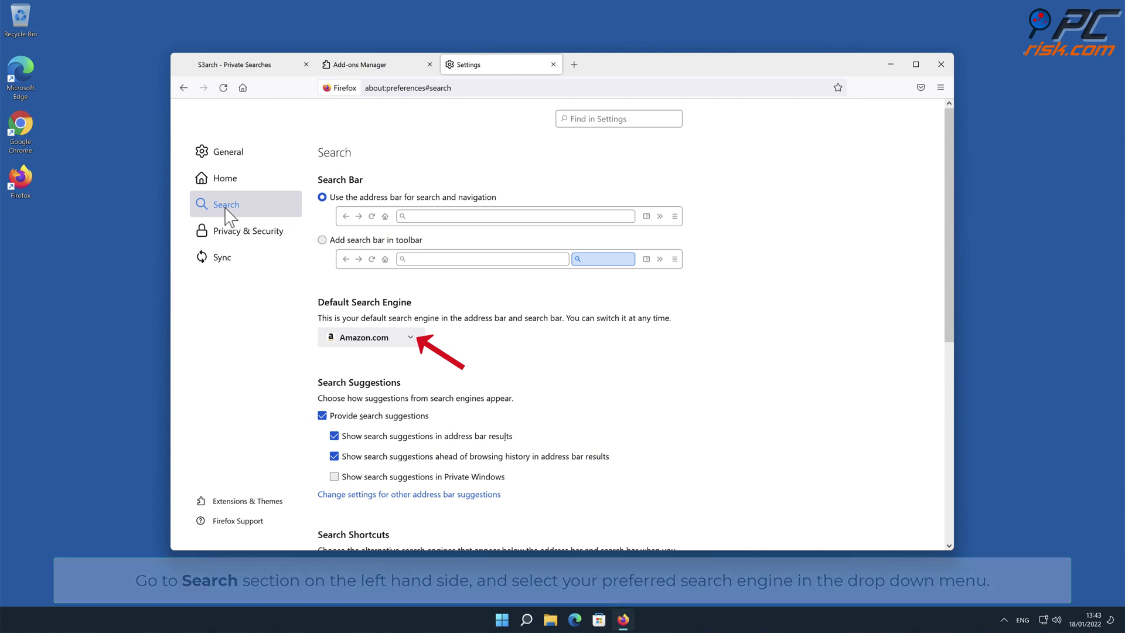
left_click(411, 339)
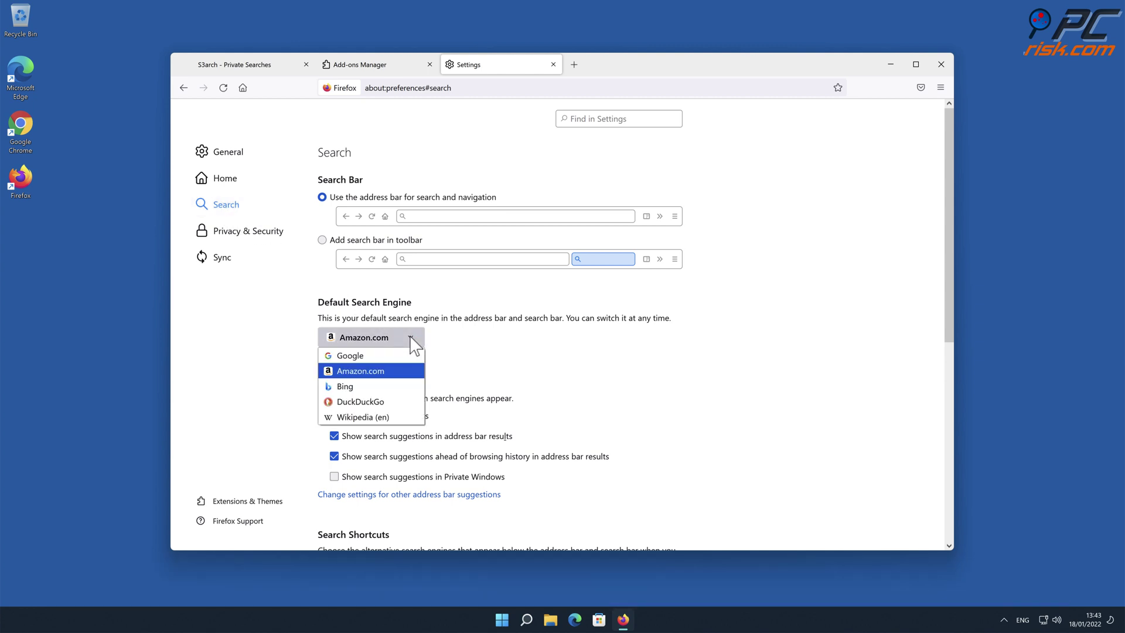
left_click(381, 356)
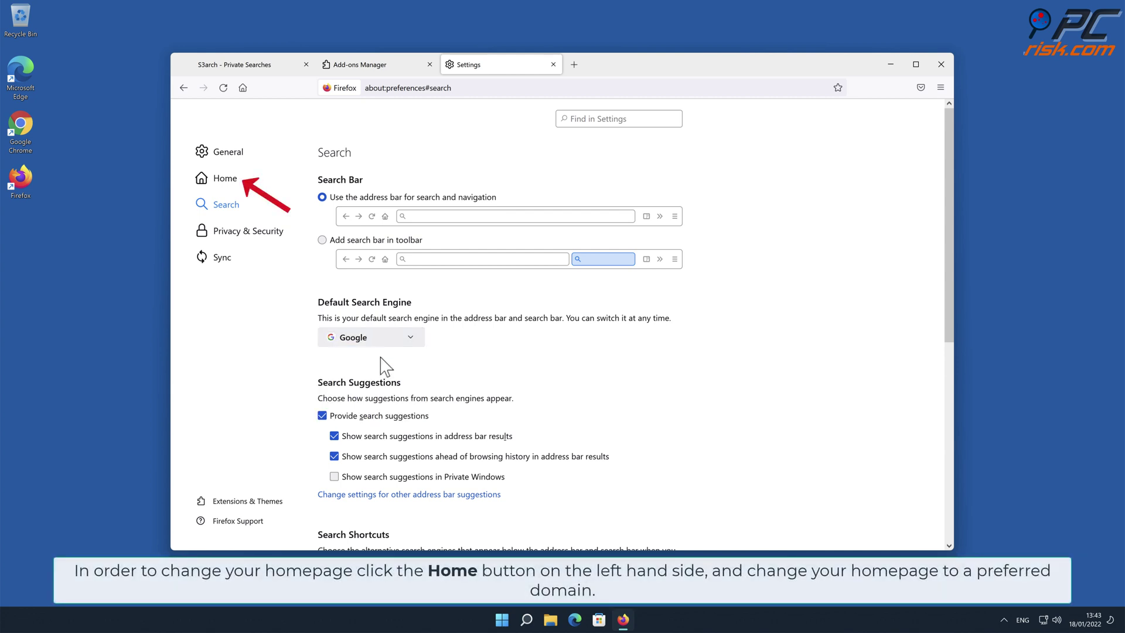
left_click(227, 183)
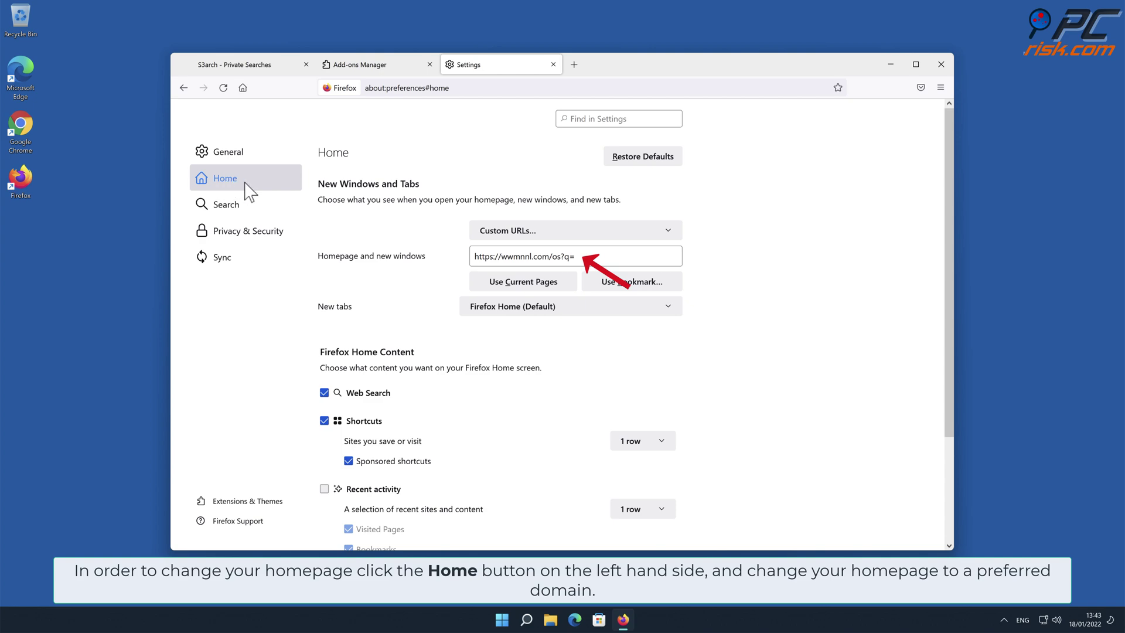
left_click_drag(575, 256, 471, 259)
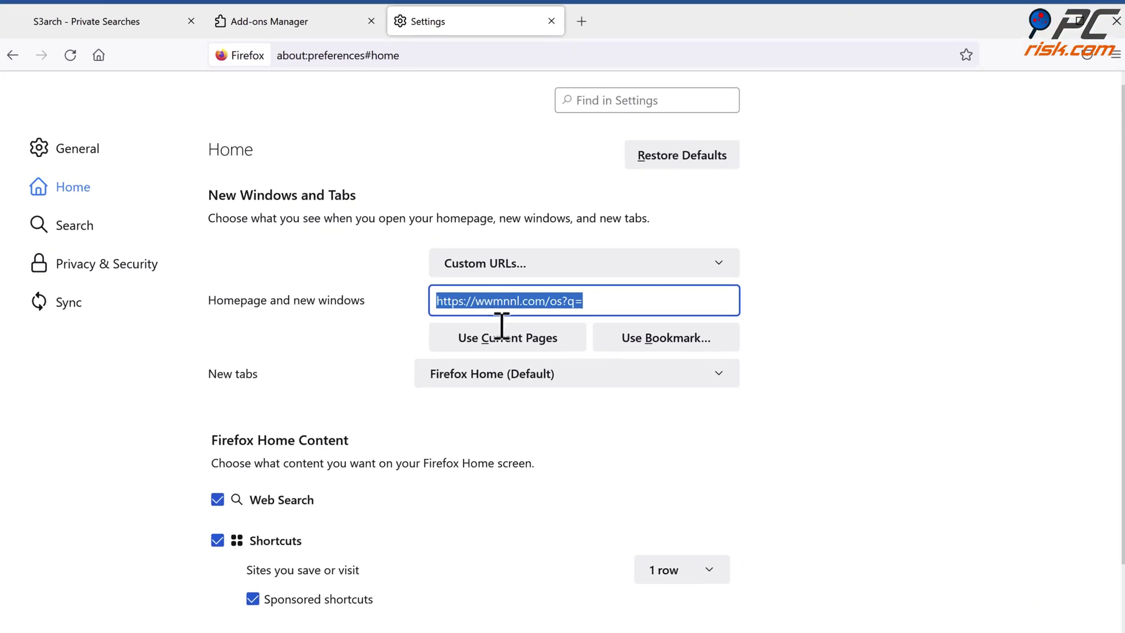
type("www.google.com")
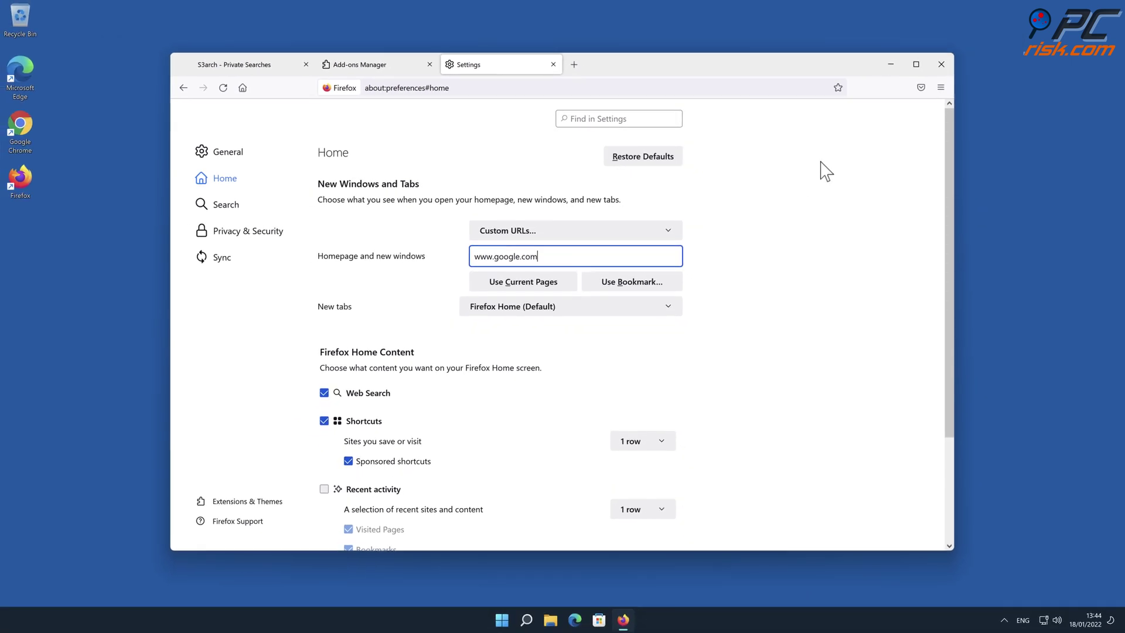
left_click(941, 65)
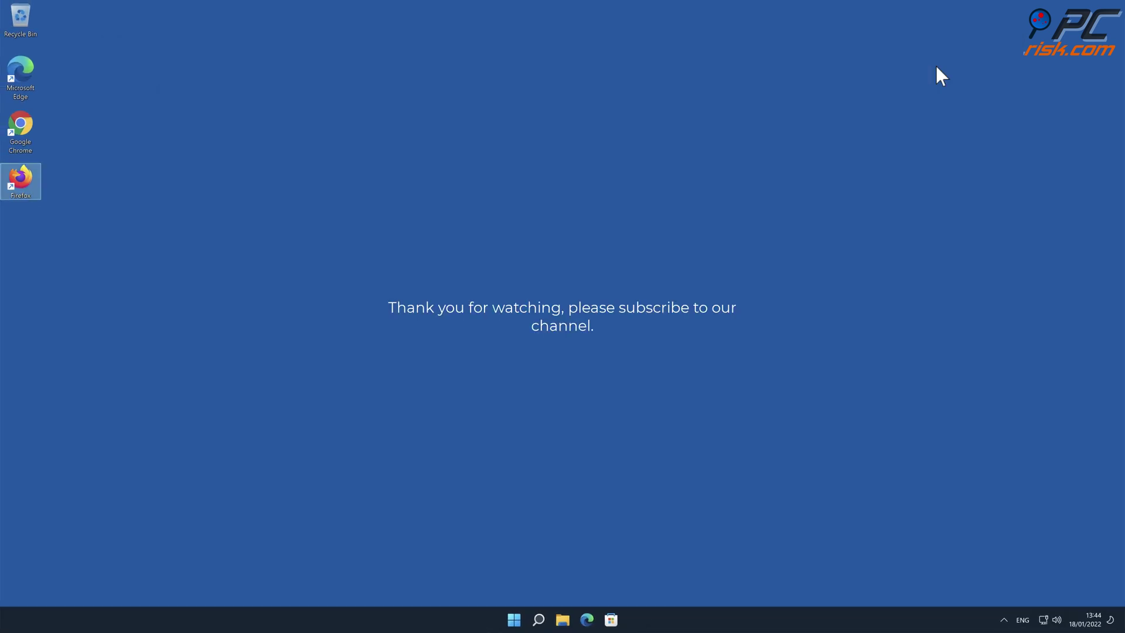